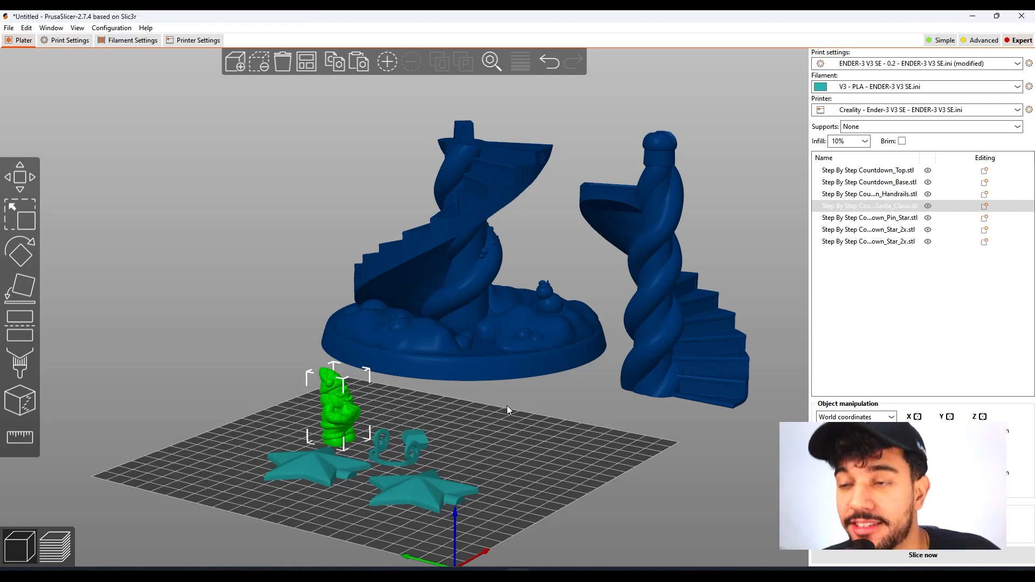
Examine the staircase base and top models, the Santa Claus figure and the two stars around the print bed.
left_click_drag(507, 419, 511, 417)
scroll(510, 417, "up", 3)
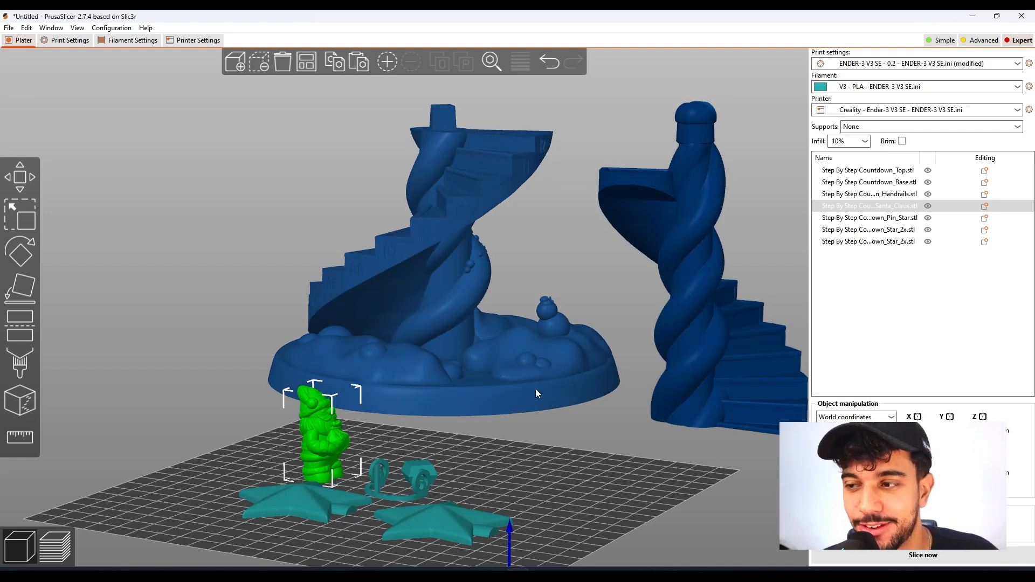
left_click_drag(563, 485, 530, 472)
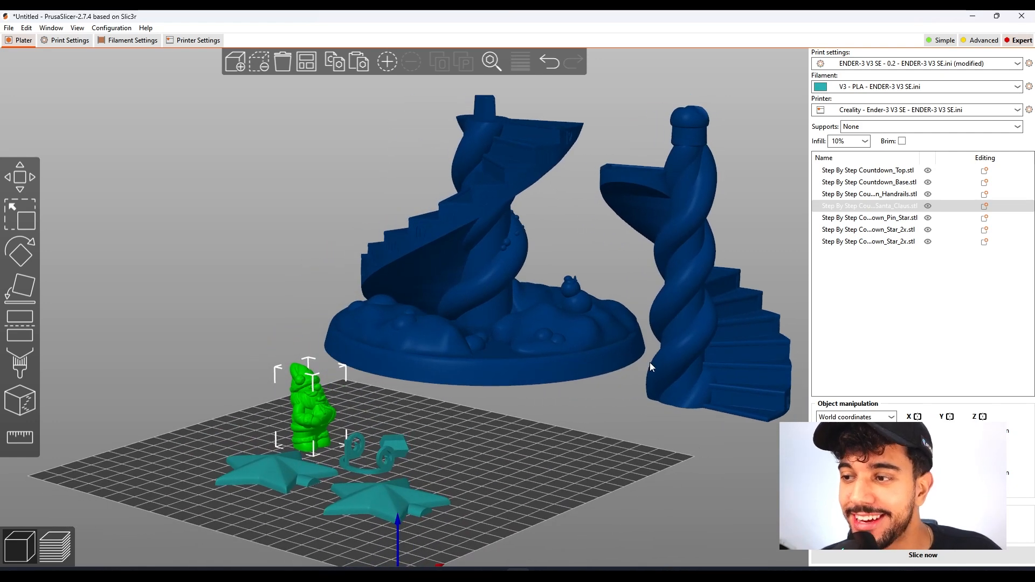
left_click(581, 326)
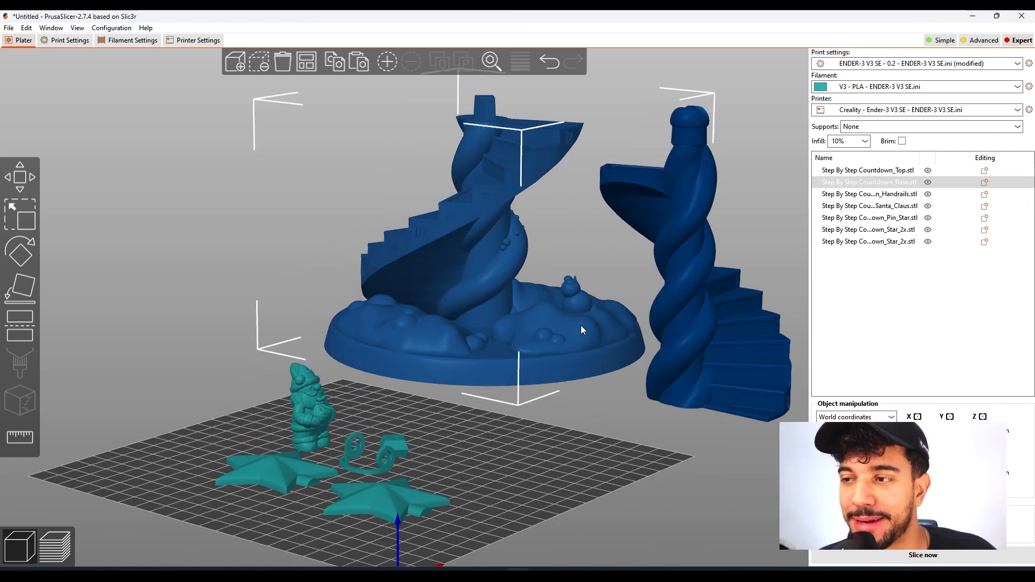
left_click(727, 346)
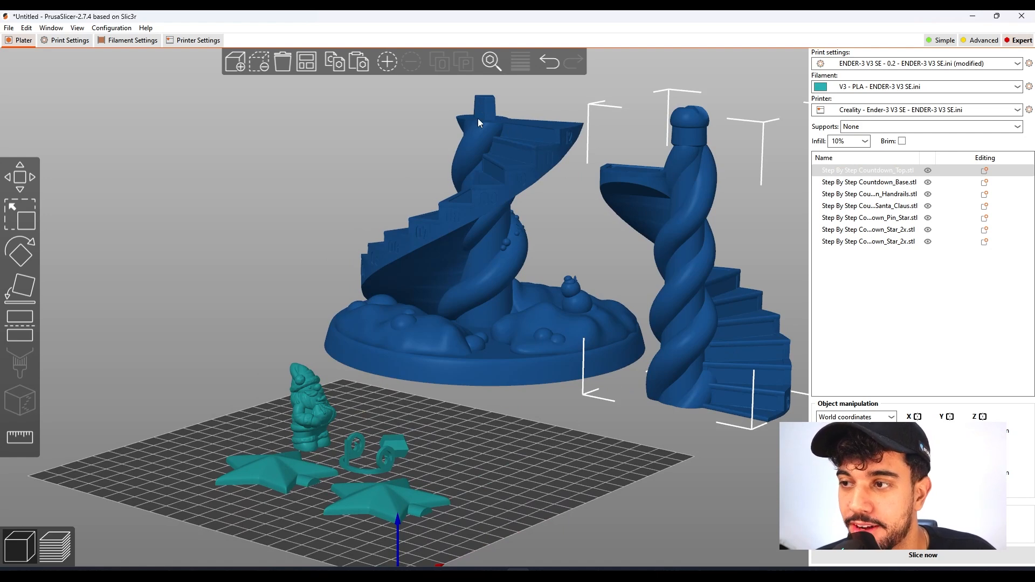
left_click(307, 400)
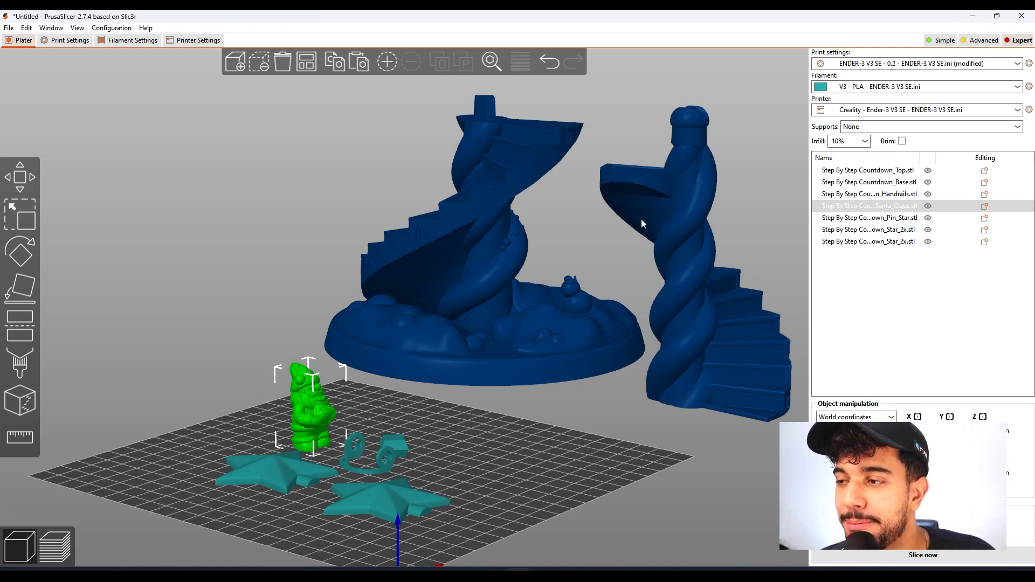
left_click(393, 493)
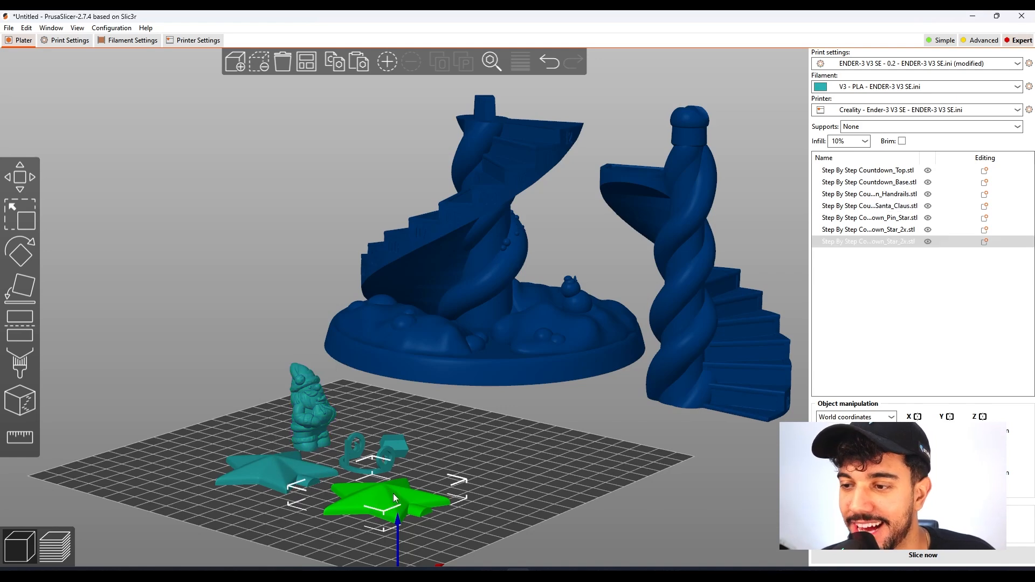
left_click_drag(554, 498, 440, 554)
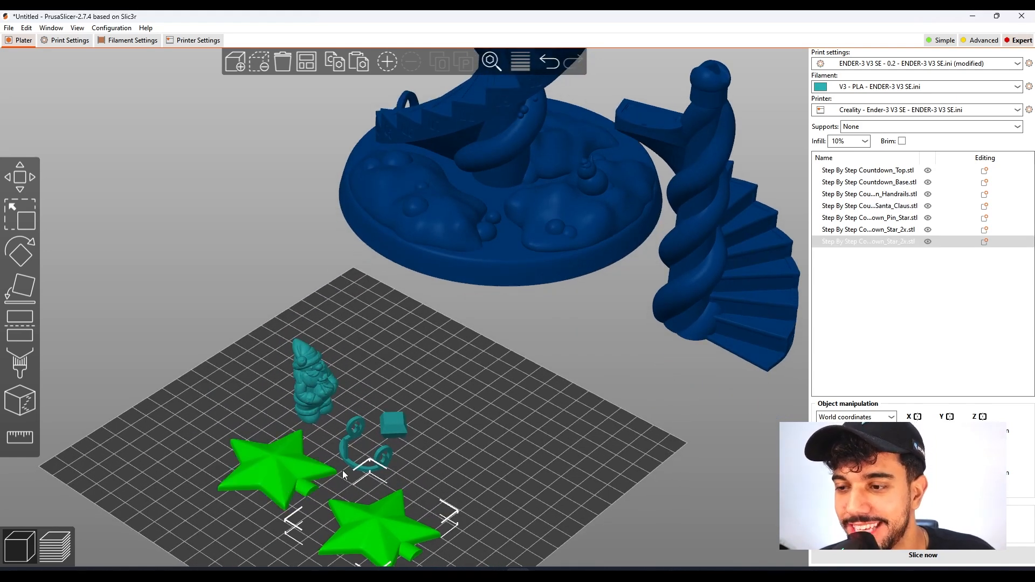
left_click_drag(491, 448, 499, 413)
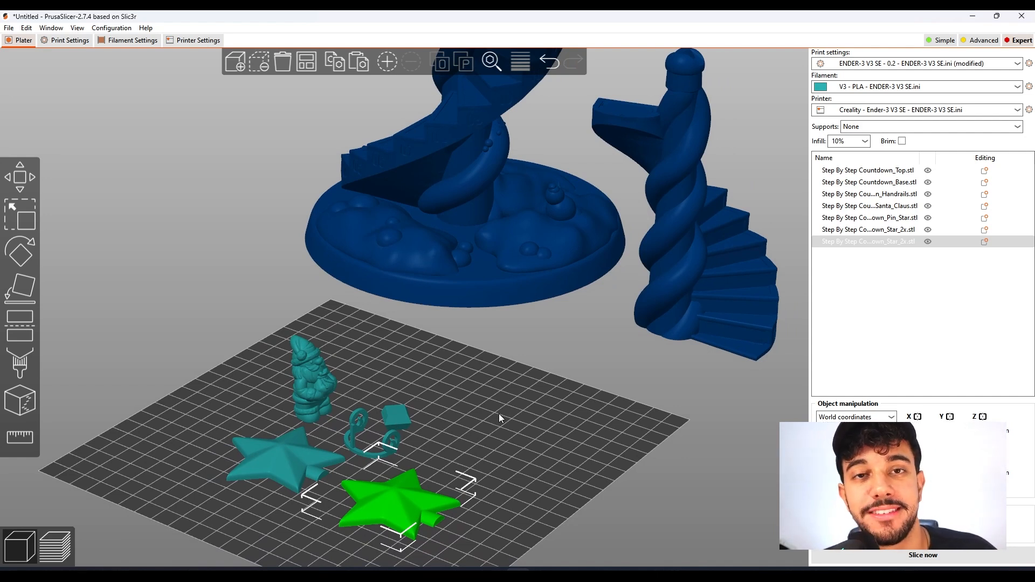
scroll(528, 427, "up", 2)
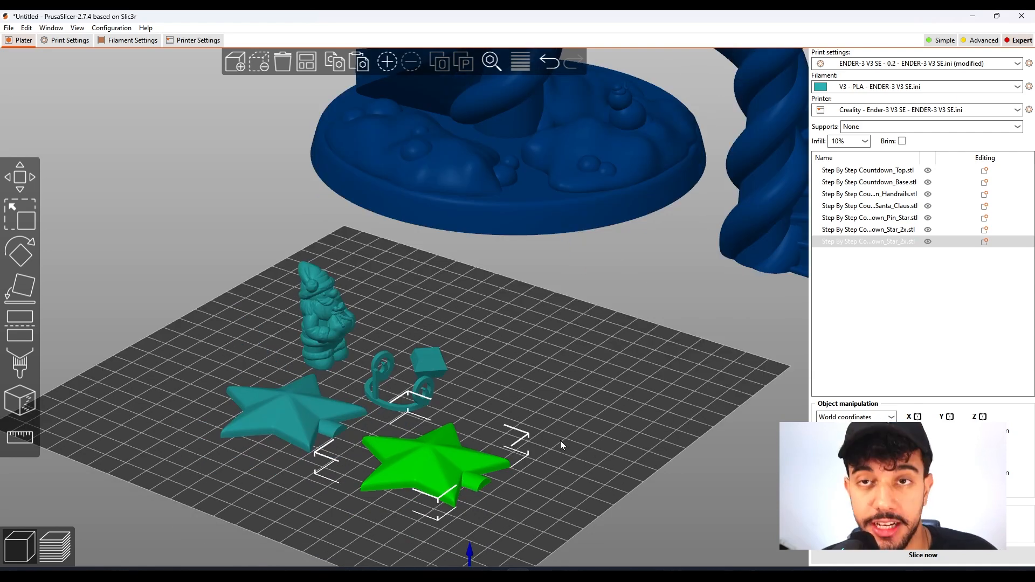
left_click(580, 217)
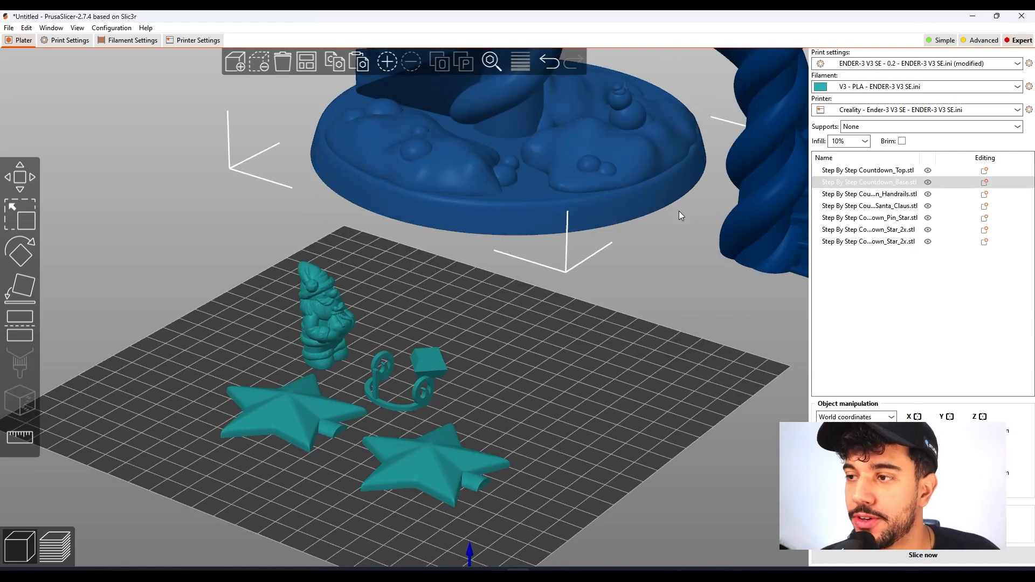
right_click_drag(511, 449, 547, 362)
scroll(543, 362, "up", 5)
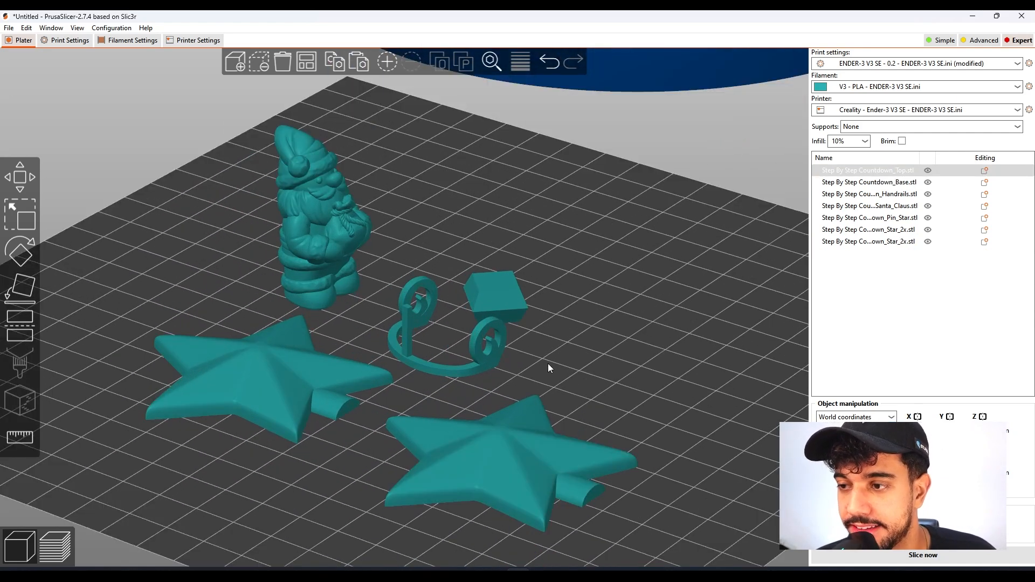
left_click(600, 366)
left_click_drag(601, 366, 573, 375)
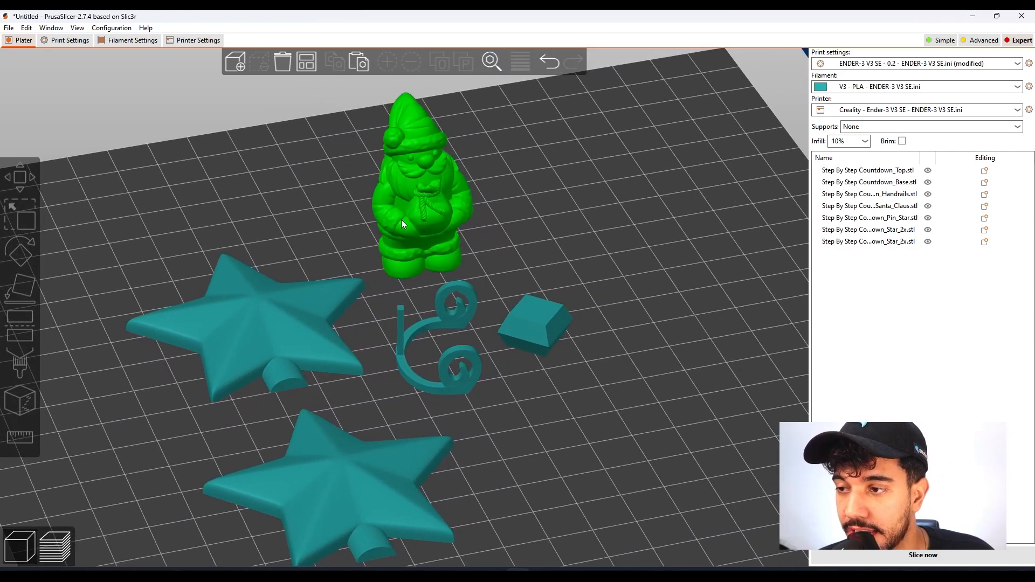
Reposition the star pin slightly on the print bed beside the handrails.
left_click(512, 334)
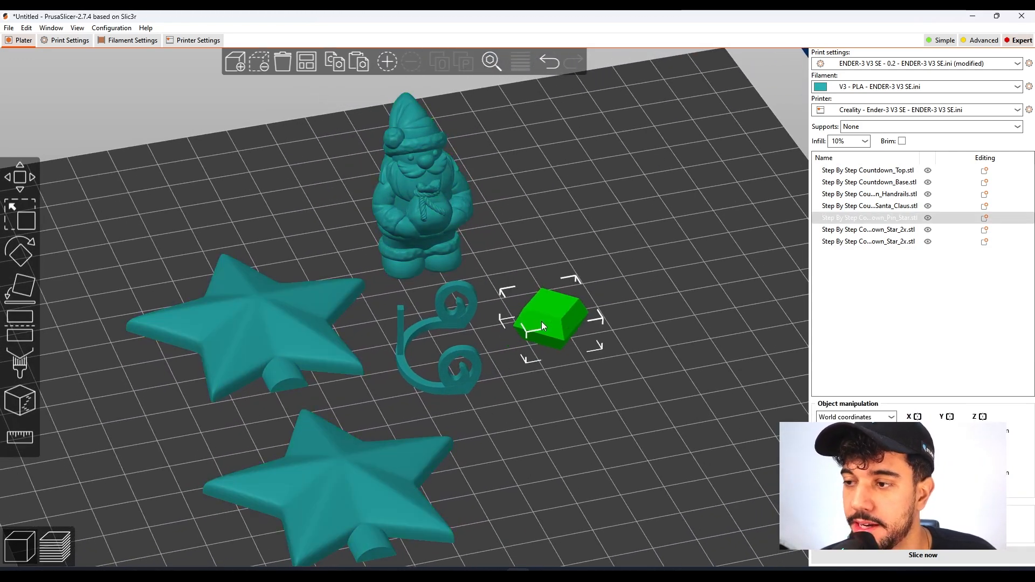
left_click_drag(543, 321, 531, 329)
left_click_drag(535, 406, 525, 363)
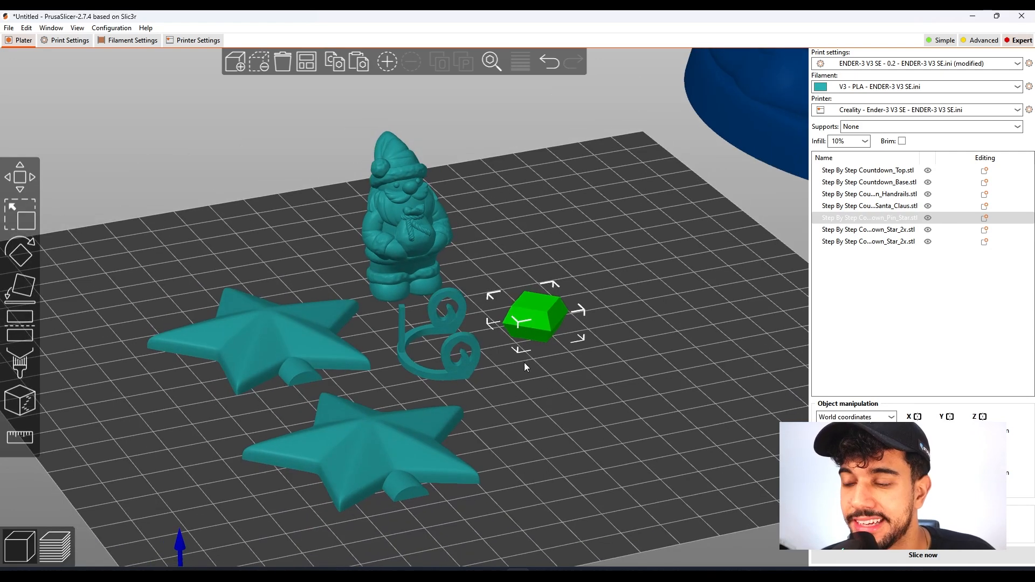
Inspect the handrails model up close from different angles among the small parts on the bed.
left_click(454, 375)
scroll(454, 374, "up", 2)
scroll(454, 373, "up", 3)
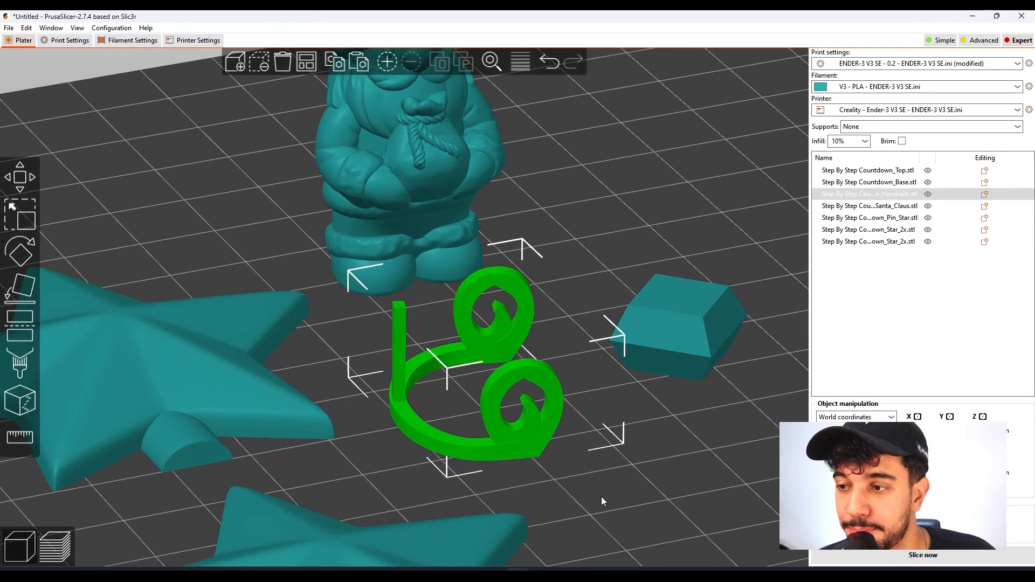
scroll(569, 424, "down", 1)
scroll(521, 405, "down", 5)
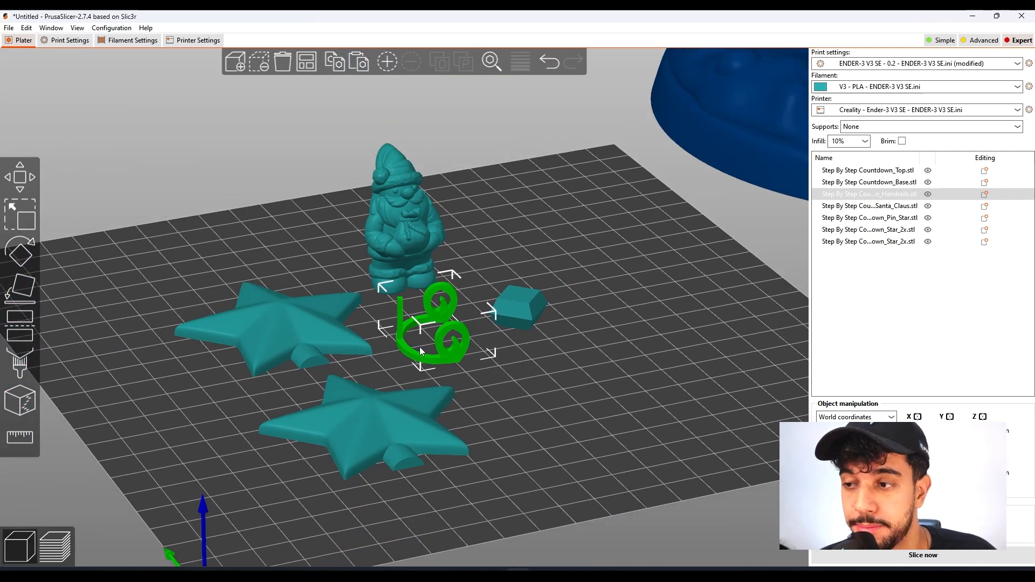
left_click_drag(470, 382, 489, 389)
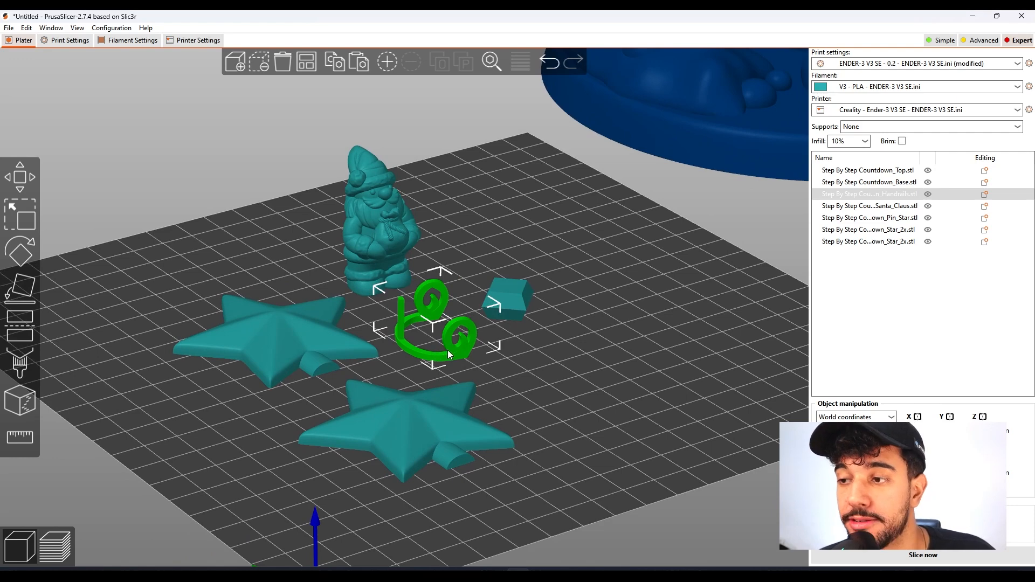
scroll(448, 350, "up", 2)
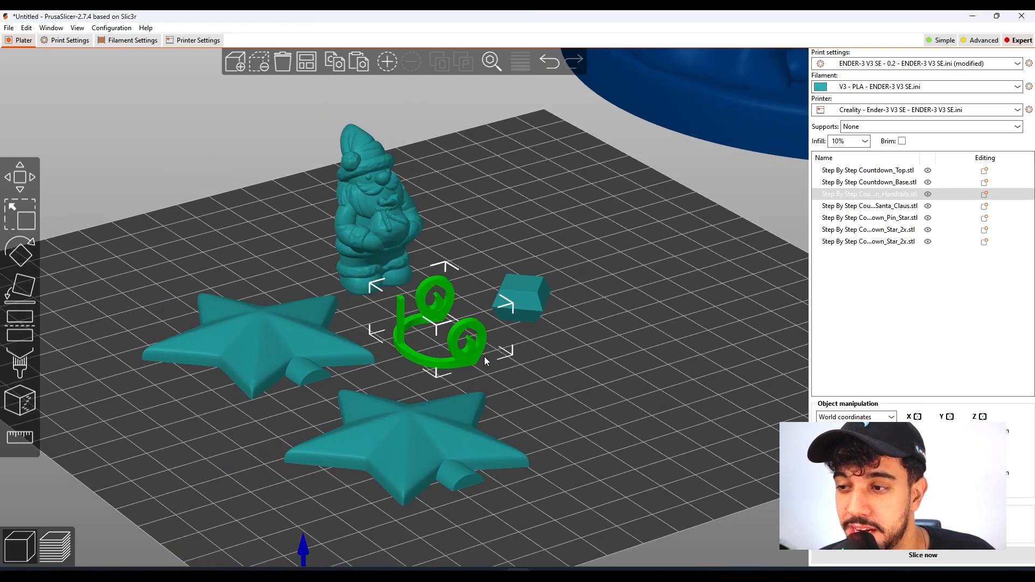
scroll(445, 342, "down", 2)
left_click(546, 365)
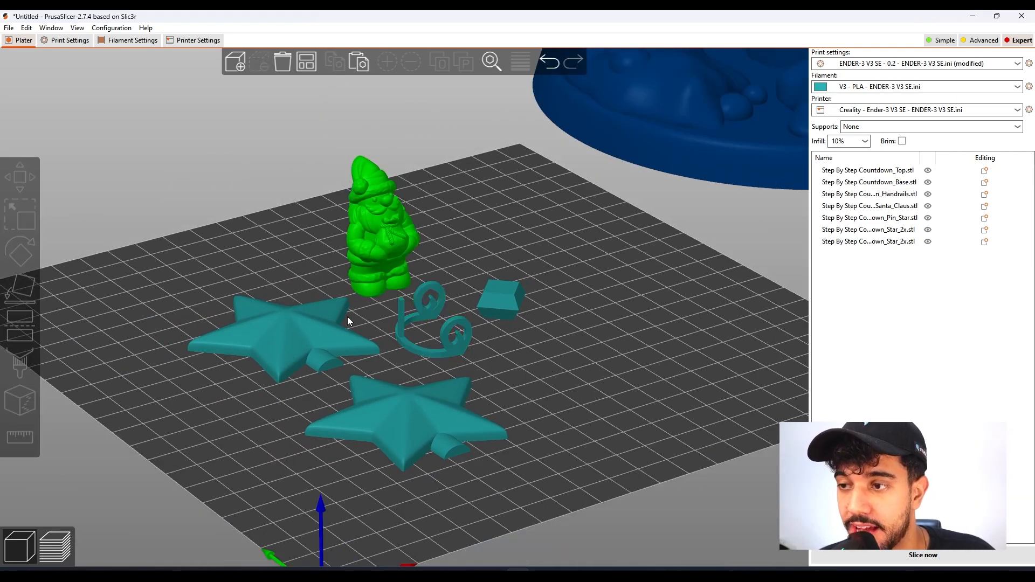
Compare the staircase base and top models beside the bed with the small parts on it.
scroll(415, 317, "down", 2)
scroll(464, 333, "down", 3)
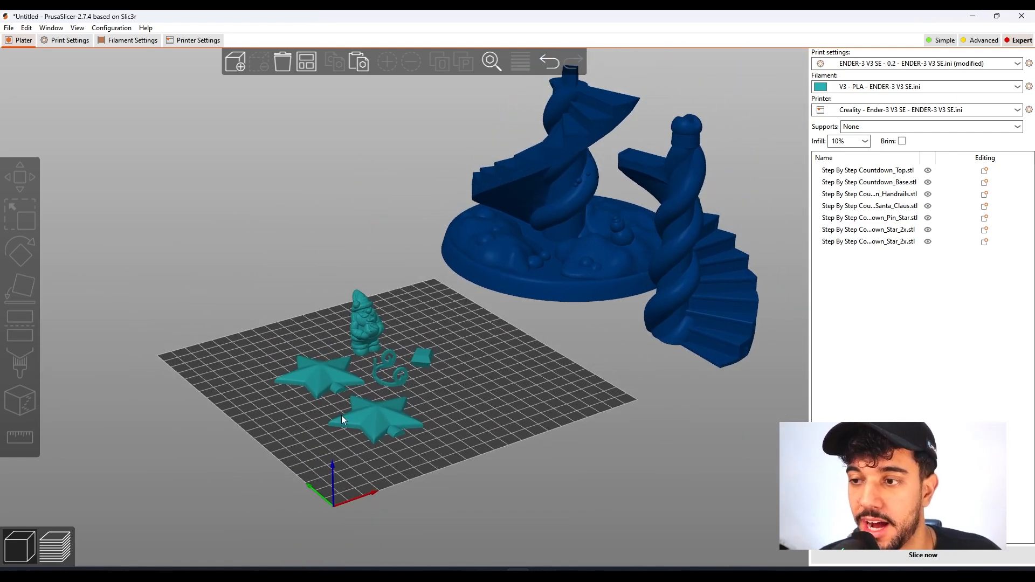
left_click(614, 268)
left_click(678, 281)
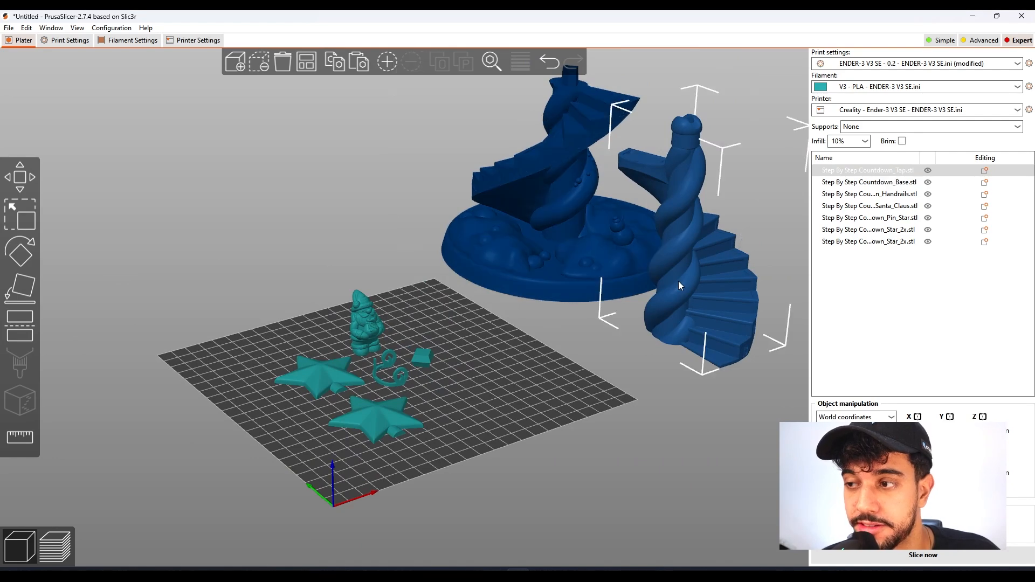
left_click(614, 245)
left_click(675, 276)
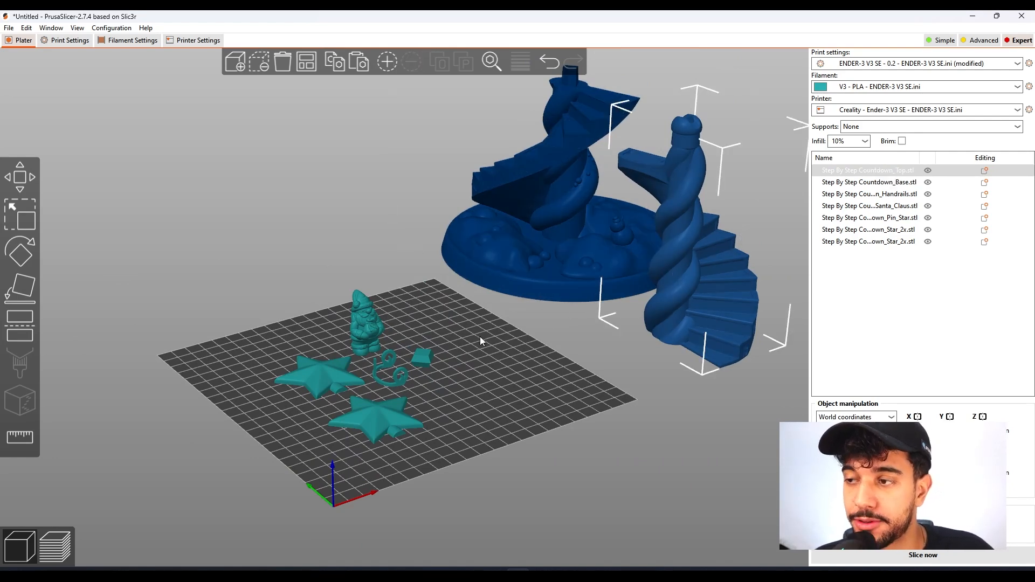
scroll(431, 398, "up", 3)
scroll(458, 421, "up", 1)
middle_click_drag(489, 419, 527, 367)
Set both the layer height and the first layer height to 0.14 mm in the print settings.
left_click(60, 41)
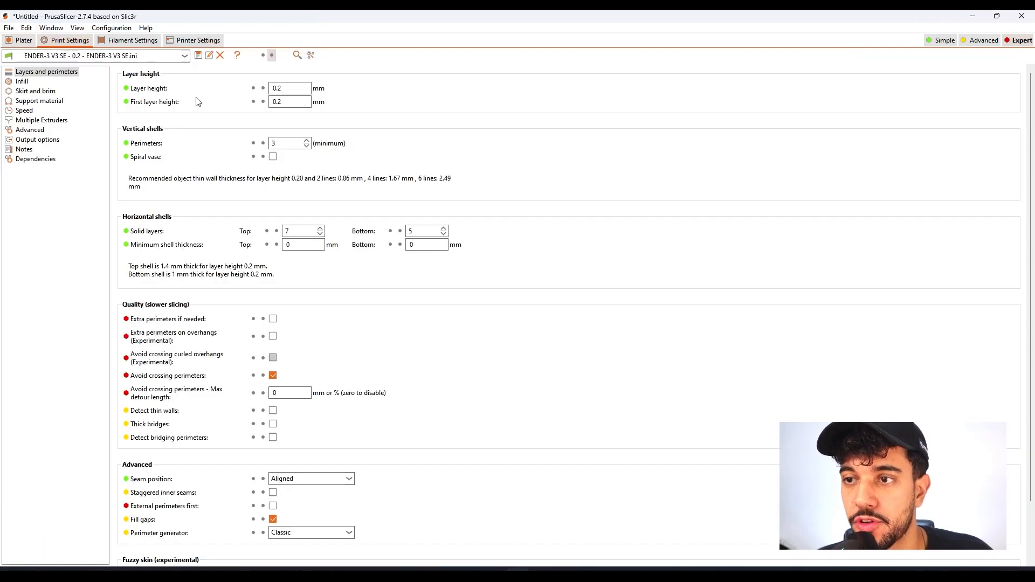
left_click(296, 87)
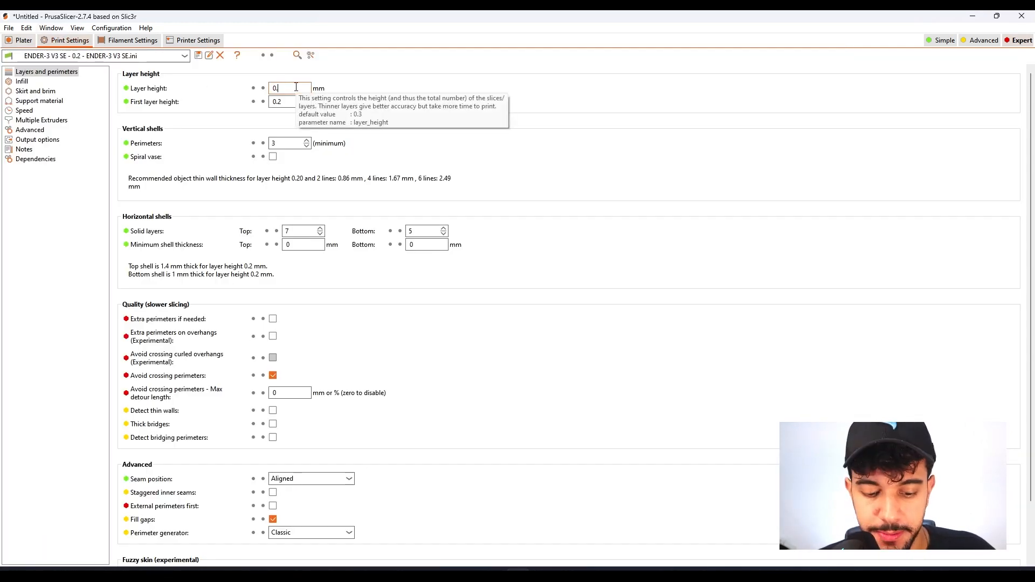
type("14")
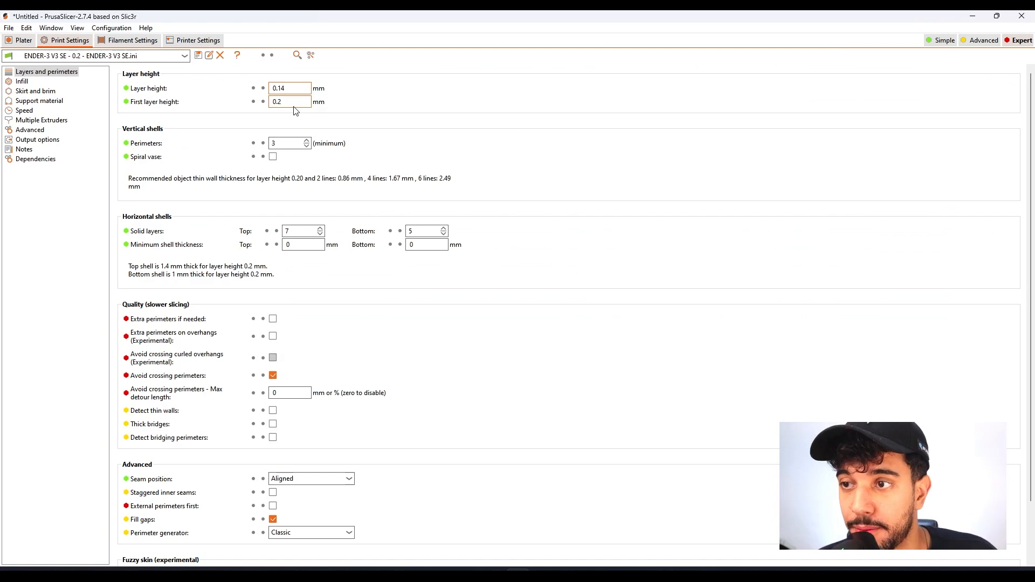
left_click(294, 103)
key("BackSpace")
type("1")
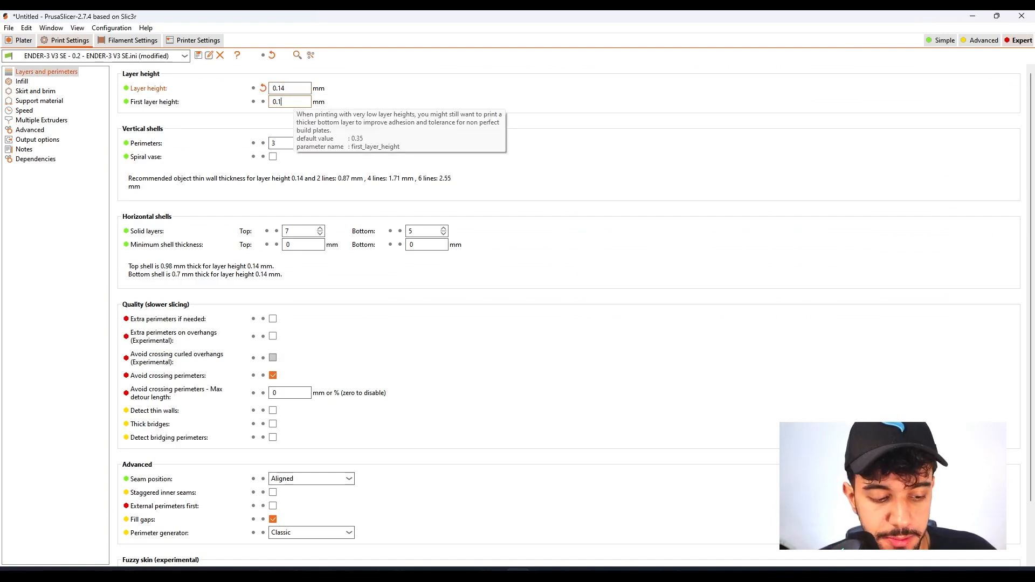
type("4")
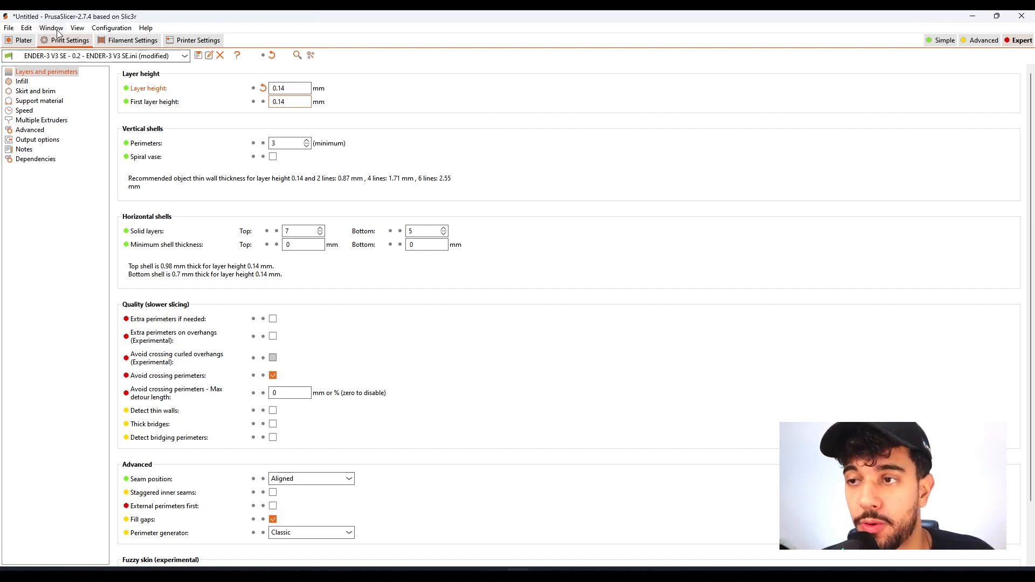
Return to the plate and examine the Santa Claus figure, the handrails and the stars for fine details.
left_click(23, 40)
scroll(361, 305, "up", 5)
scroll(334, 253, "up", 3)
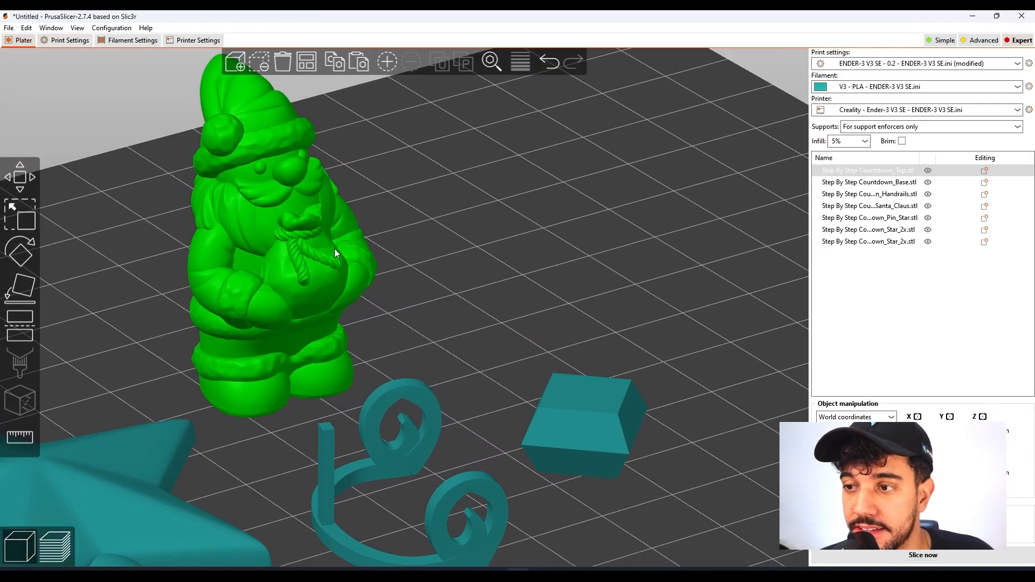
scroll(297, 205, "down", 4)
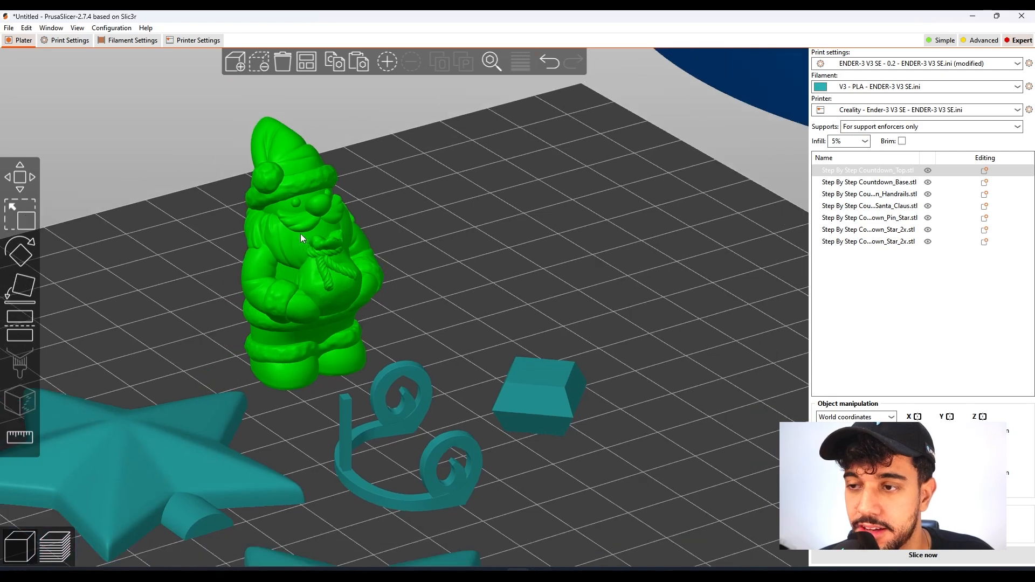
right_click_drag(498, 259, 573, 259)
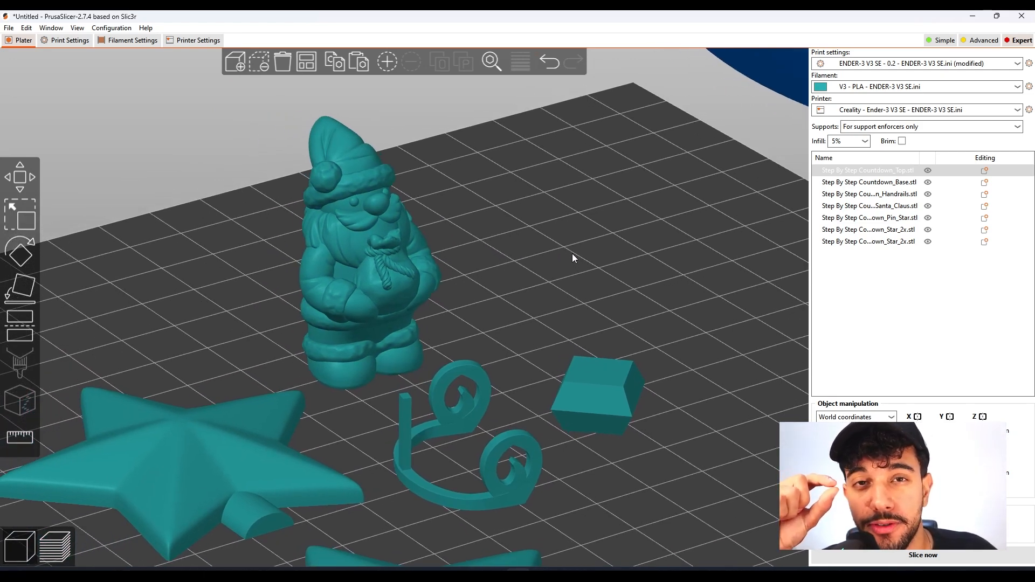
scroll(573, 258, "down", 4)
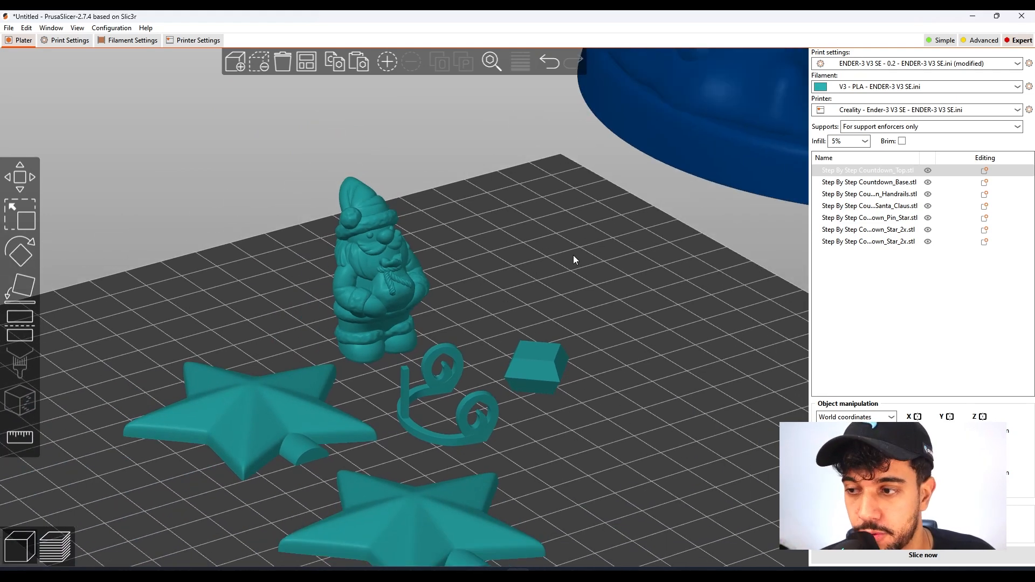
left_click(476, 373)
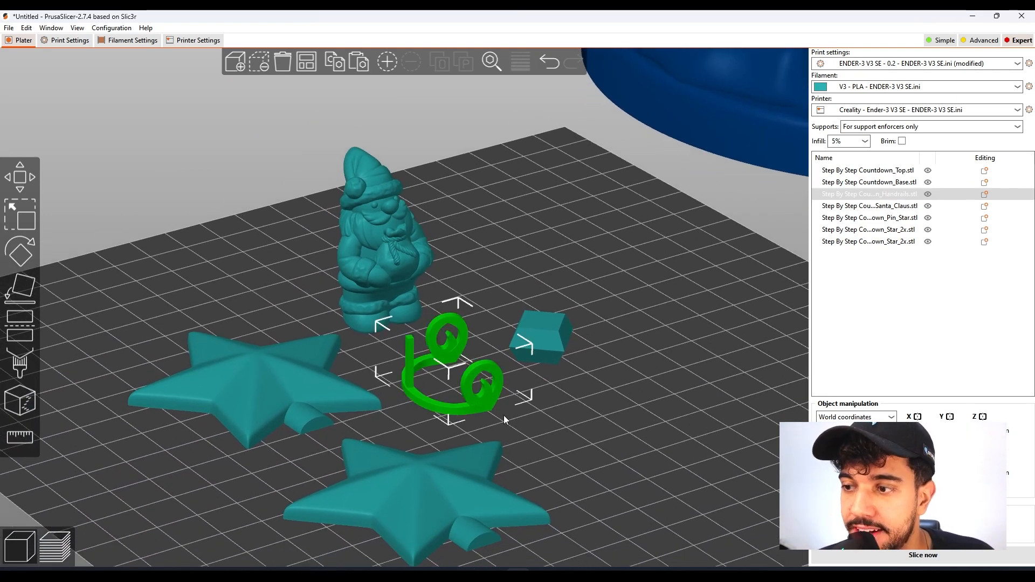
left_click_drag(445, 393, 546, 432)
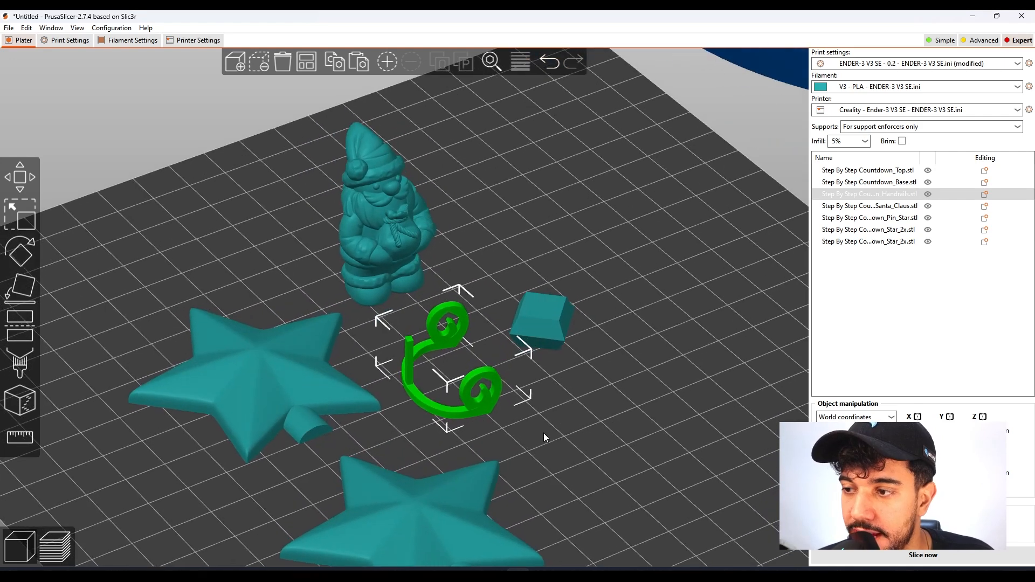
left_click(386, 487)
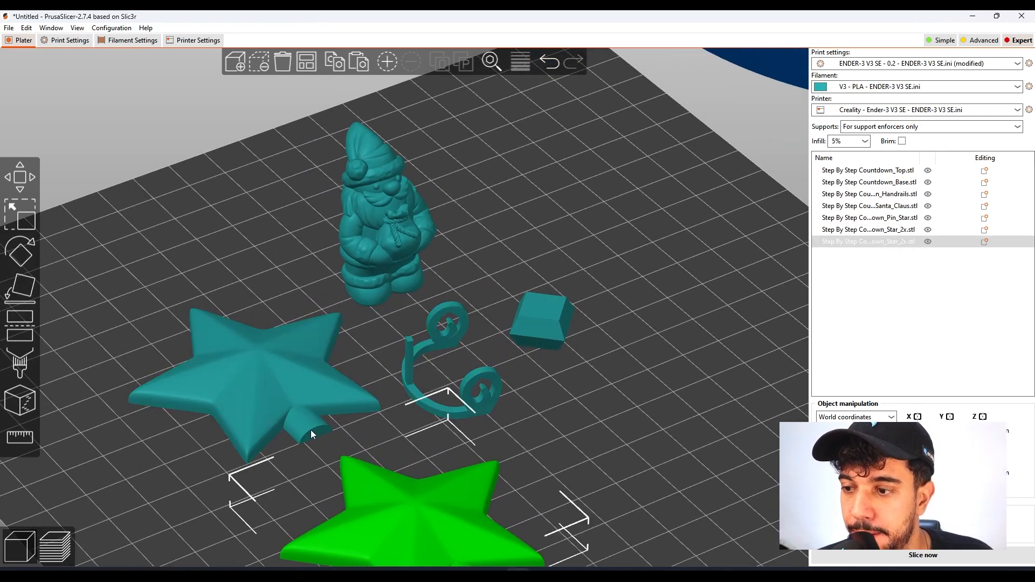
middle_click_drag(619, 449, 618, 409)
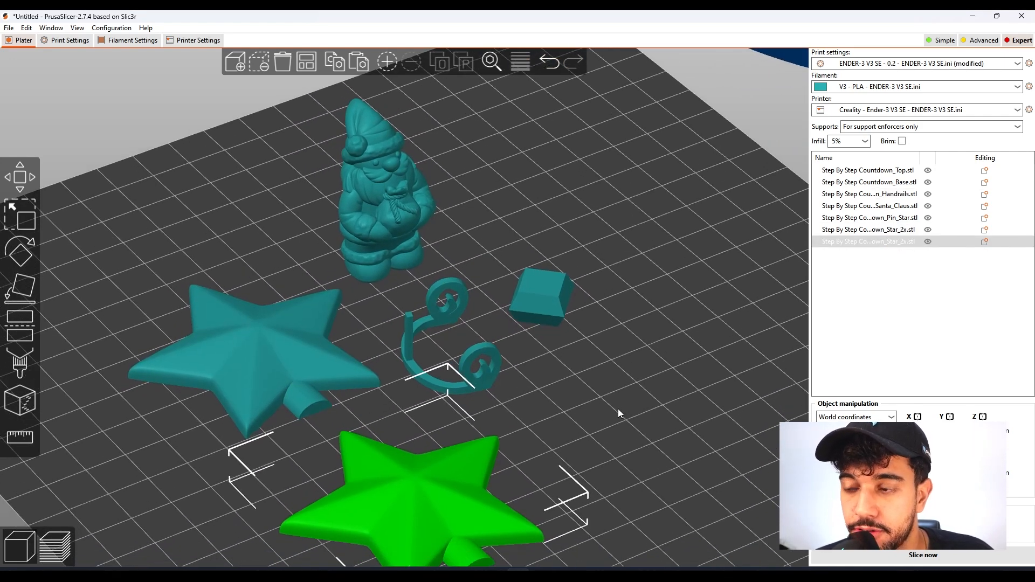
Set the infill density to 10% in the print settings.
left_click(67, 40)
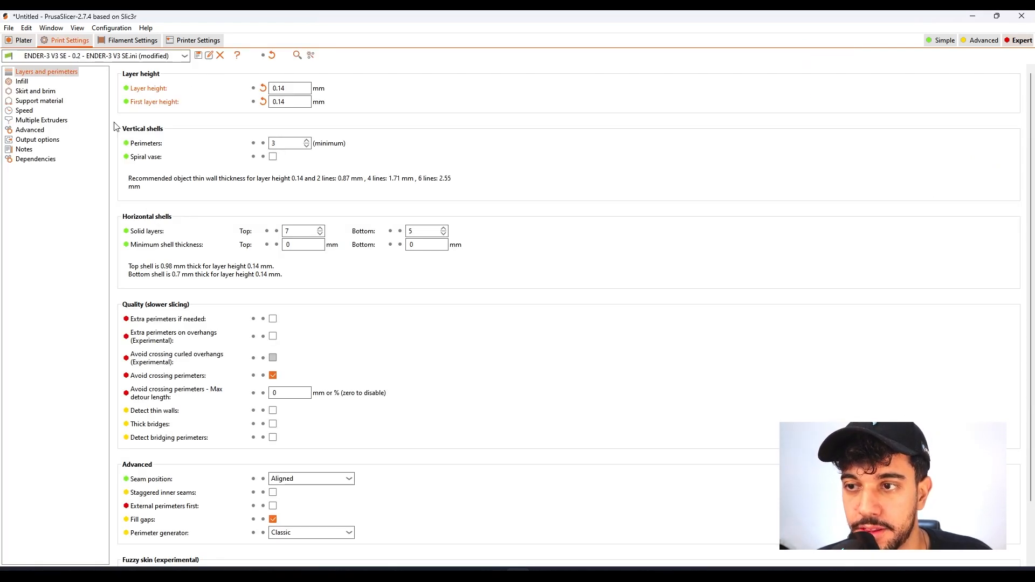
left_click(23, 82)
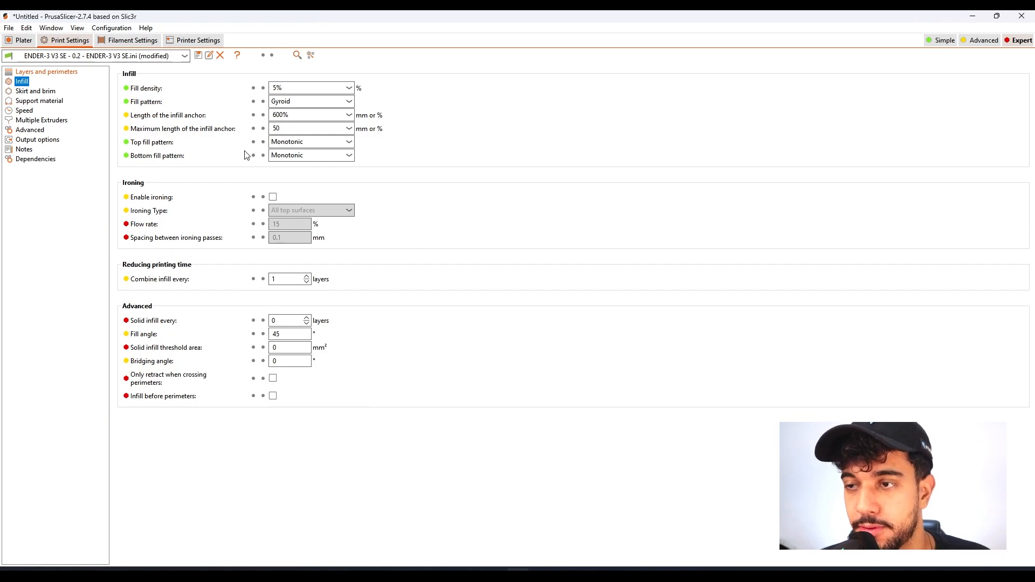
left_click(278, 87)
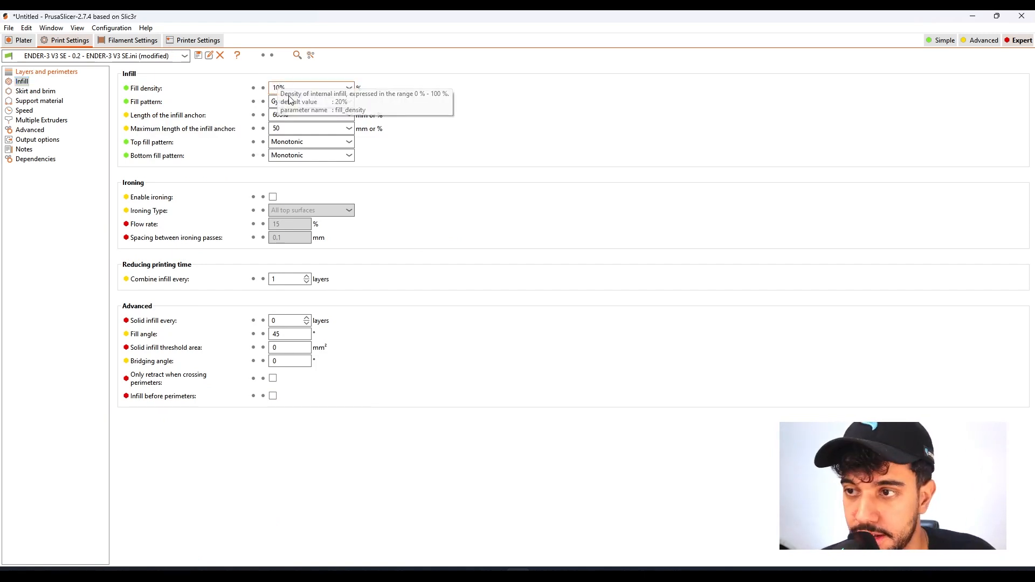
Check the skirt and brim settings, return to the plate and move the small star pin slightly away from the handrails.
left_click(38, 92)
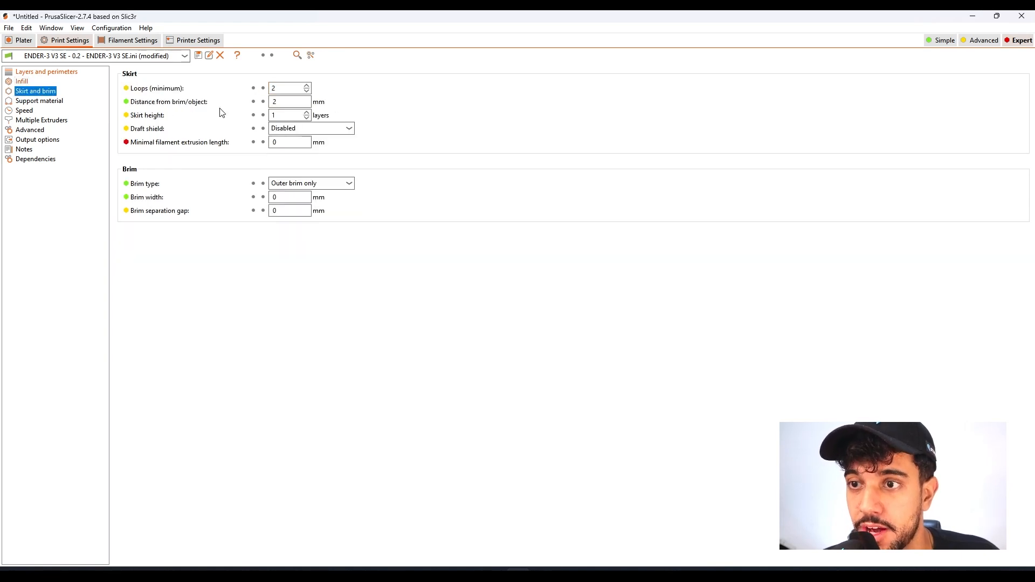
left_click(23, 41)
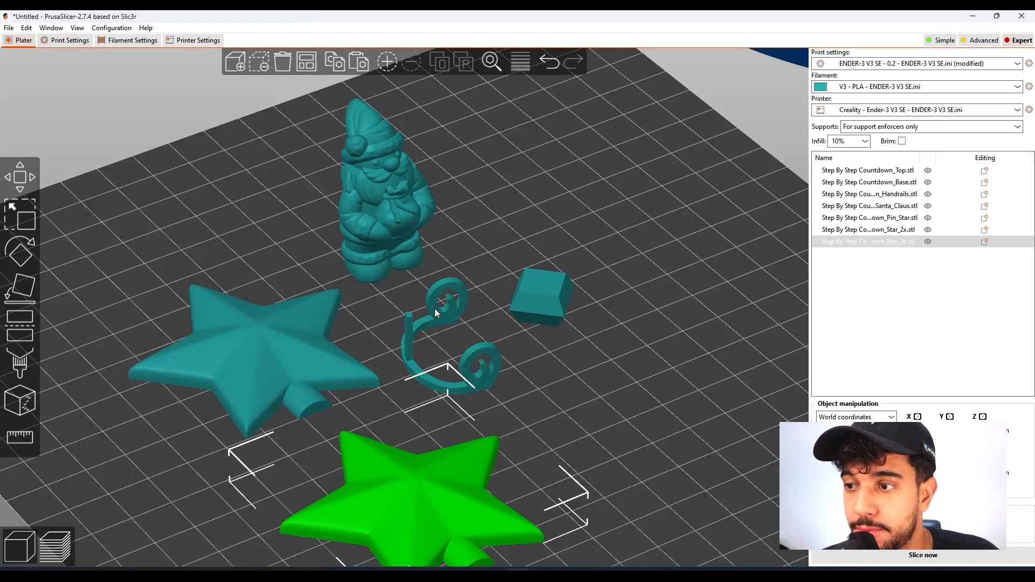
left_click(447, 309)
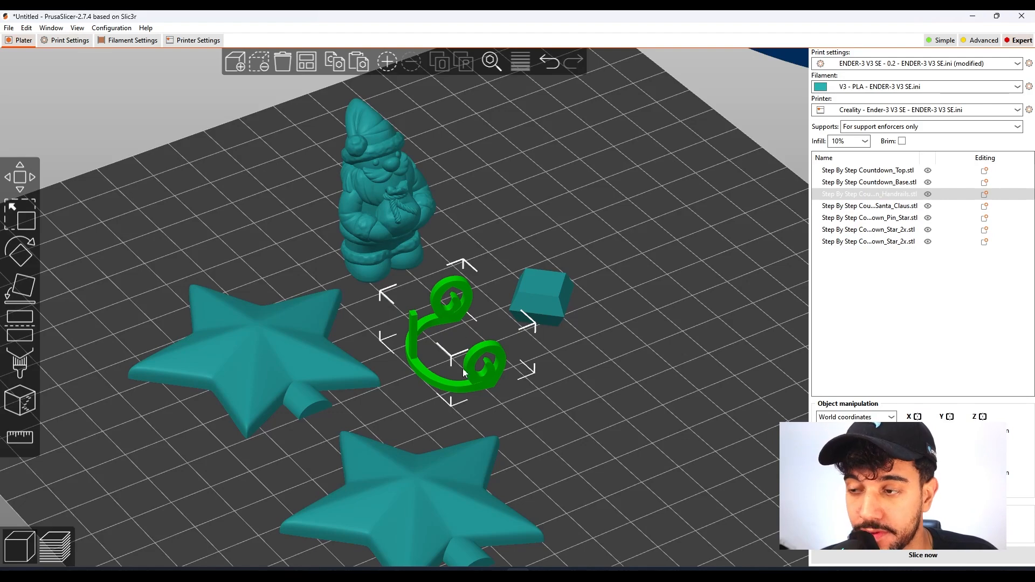
mouse_move(528, 395)
left_mouse_down()
mouse_move(558, 398)
mouse_move(561, 419)
mouse_move(543, 404)
left_mouse_up()
scroll(559, 414, "down", 3)
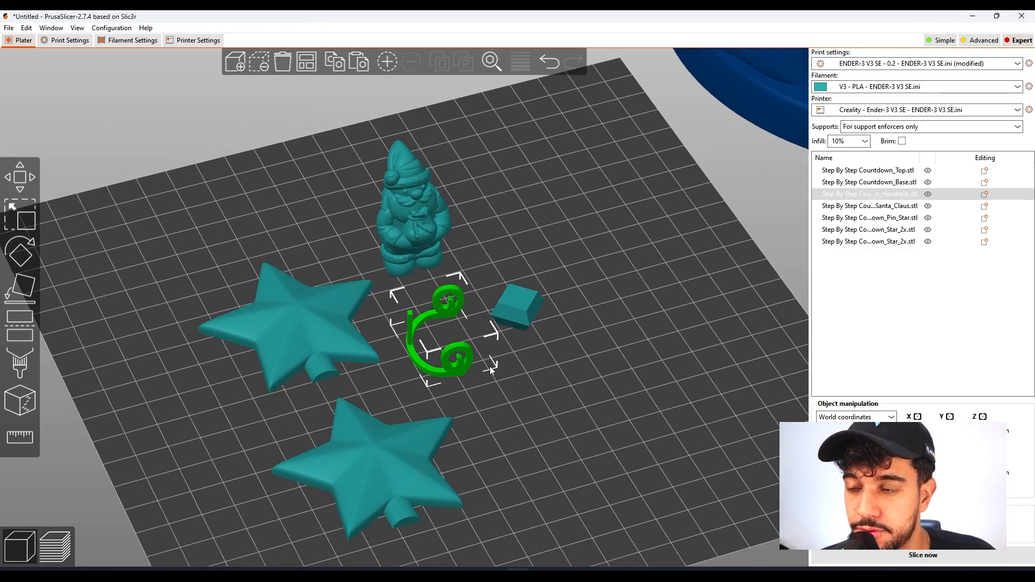
left_click_drag(525, 315, 538, 308)
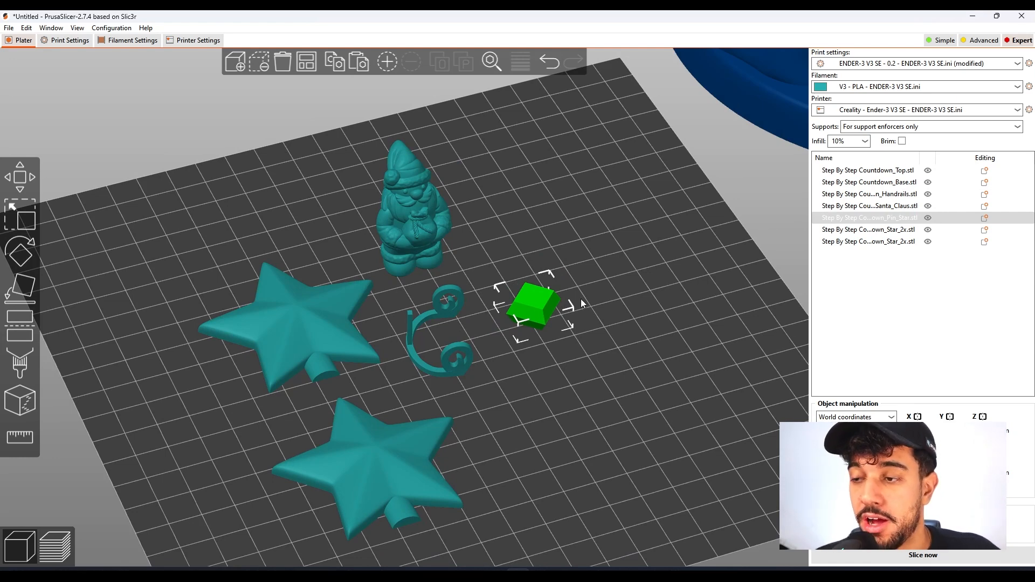
left_click_drag(581, 298, 450, 268)
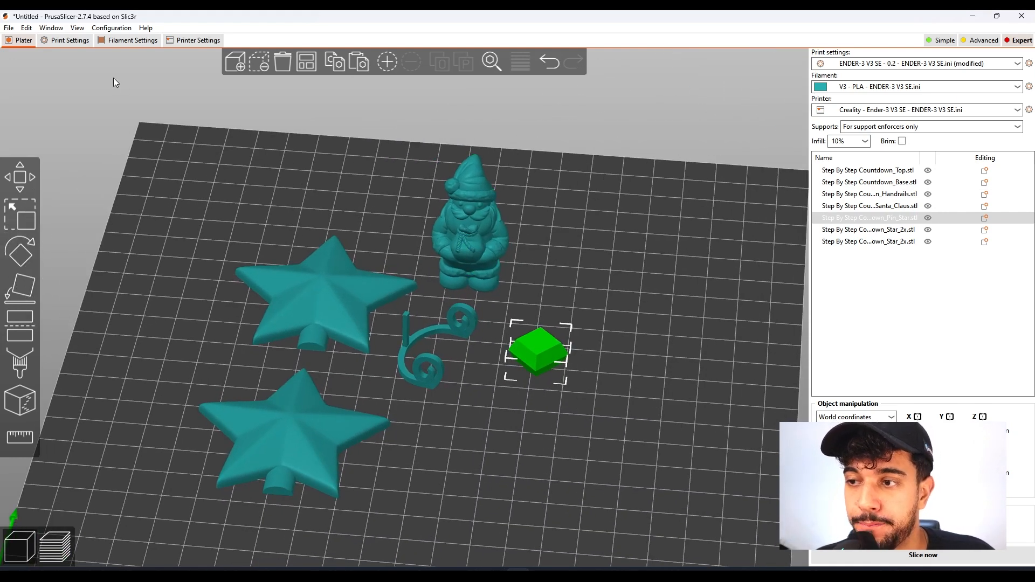
Set the brim width to 4 mm in the print settings.
left_click(69, 41)
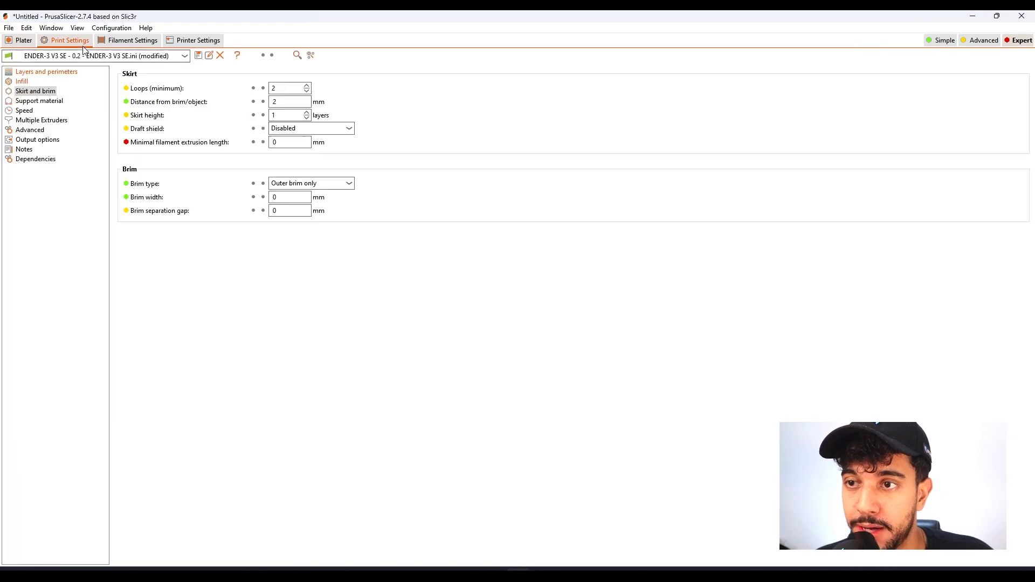
left_click(283, 198)
type("4")
Return to the plate and examine the undersides of the handrails, the star pin and the Santa Claus figure for bed contact.
left_click(23, 41)
key("1")
scroll(462, 295, "up", 5)
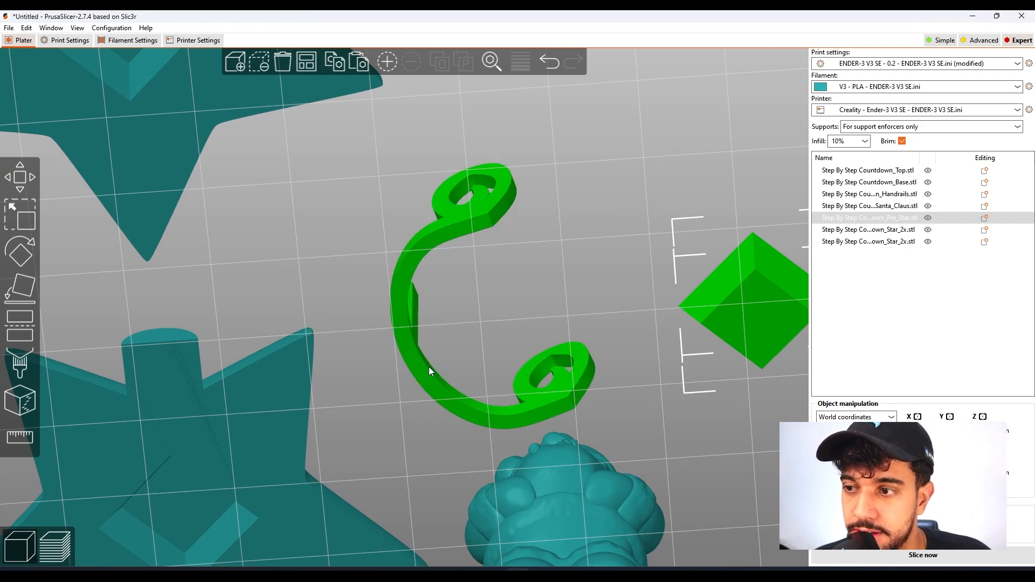
scroll(642, 434, "down", 1)
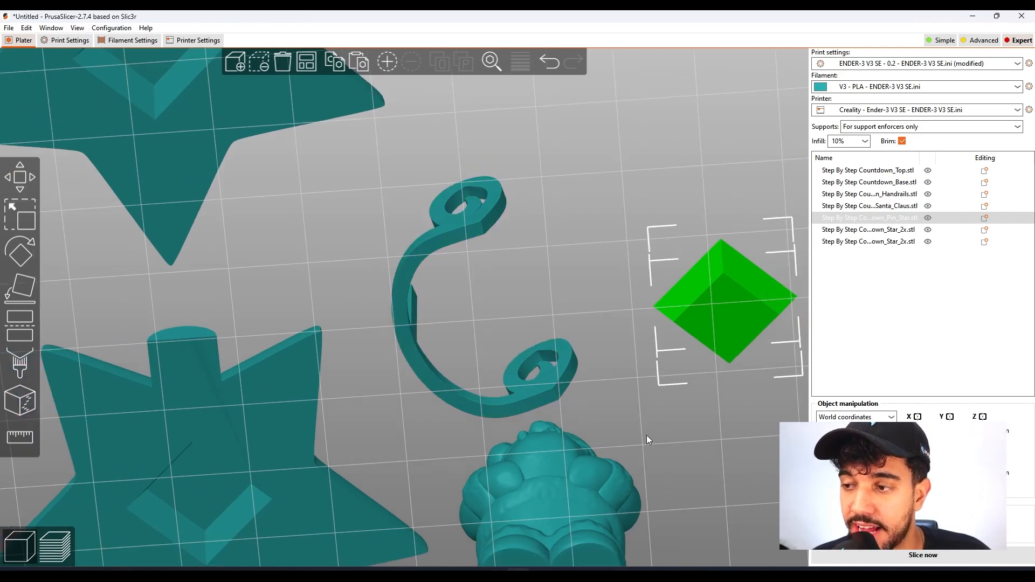
left_click(650, 434)
middle_click_drag(664, 431, 642, 328)
left_click(545, 474)
left_click_drag(625, 431, 708, 443)
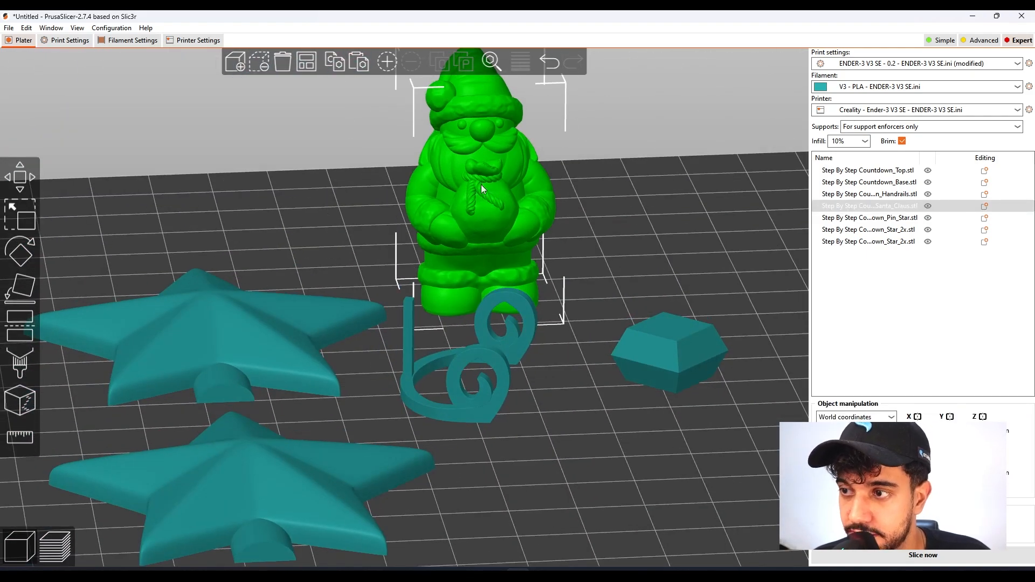
left_click_drag(604, 428, 527, 428)
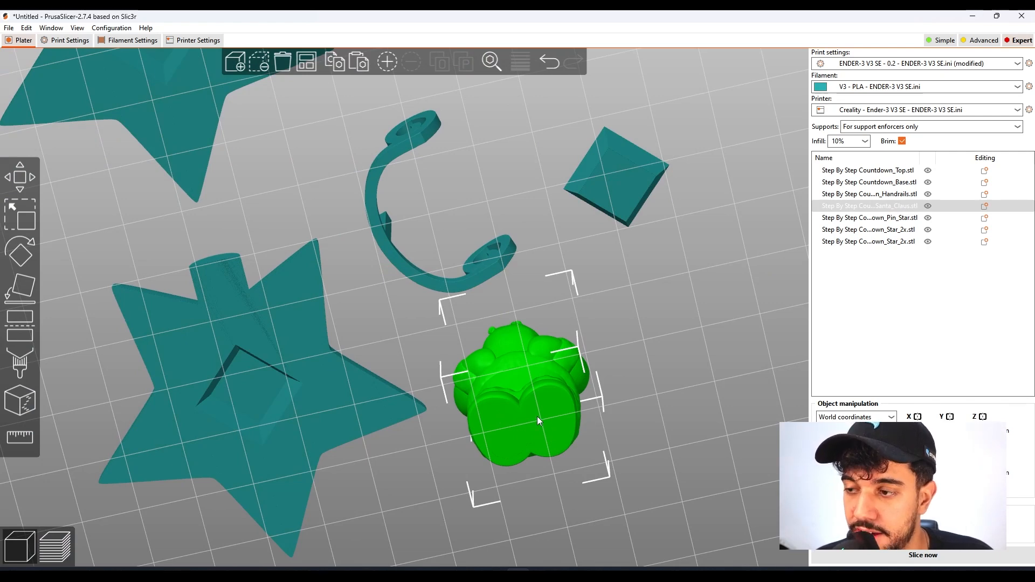
left_click_drag(537, 417, 527, 416)
Compare the undersides of the two stars and the star pin by selecting them in turn.
left_click(274, 341)
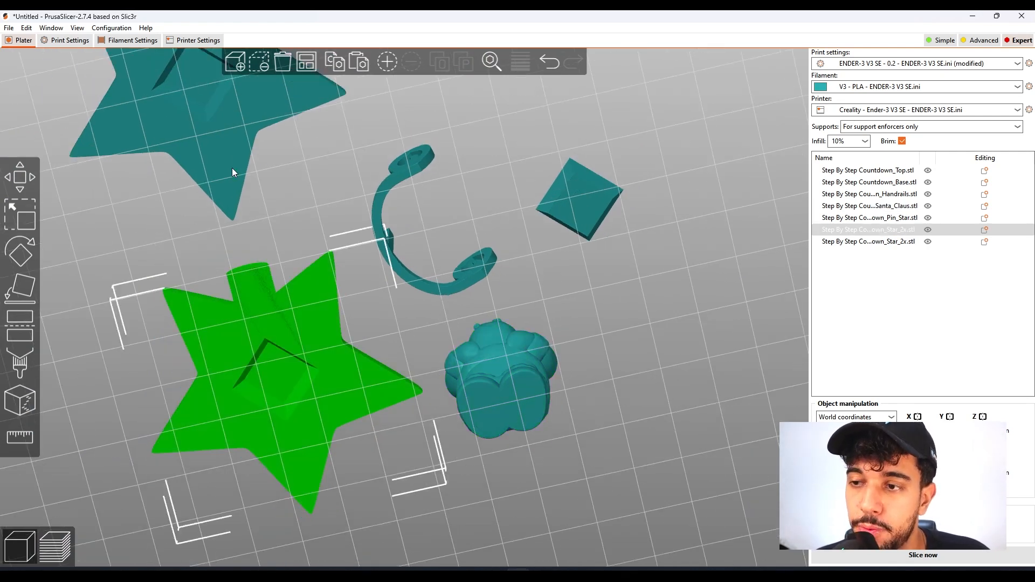
left_click(233, 208)
left_click(265, 314)
left_click(213, 115)
left_click(255, 273)
left_click(228, 190)
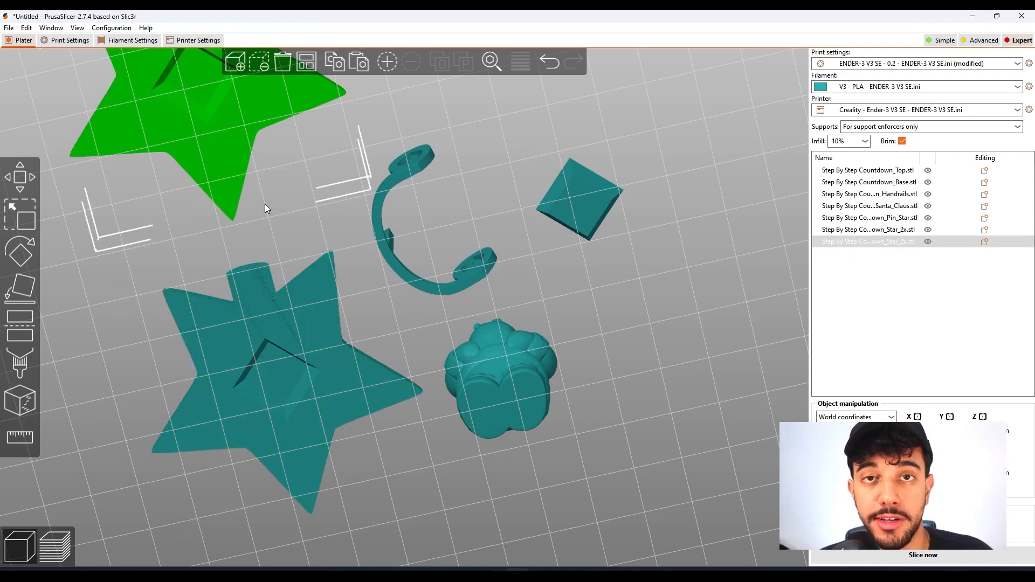
left_click(265, 327)
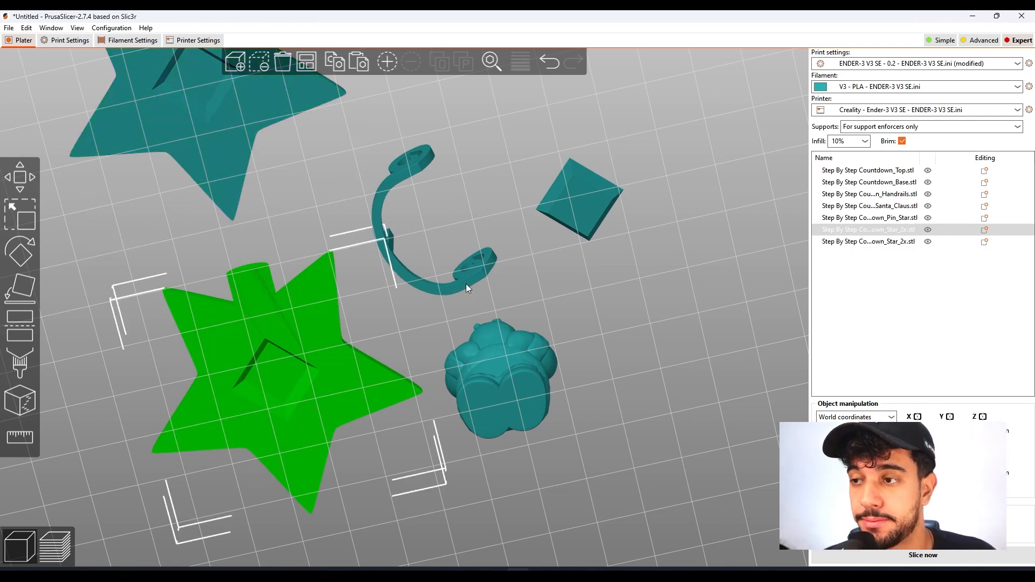
left_click(581, 214)
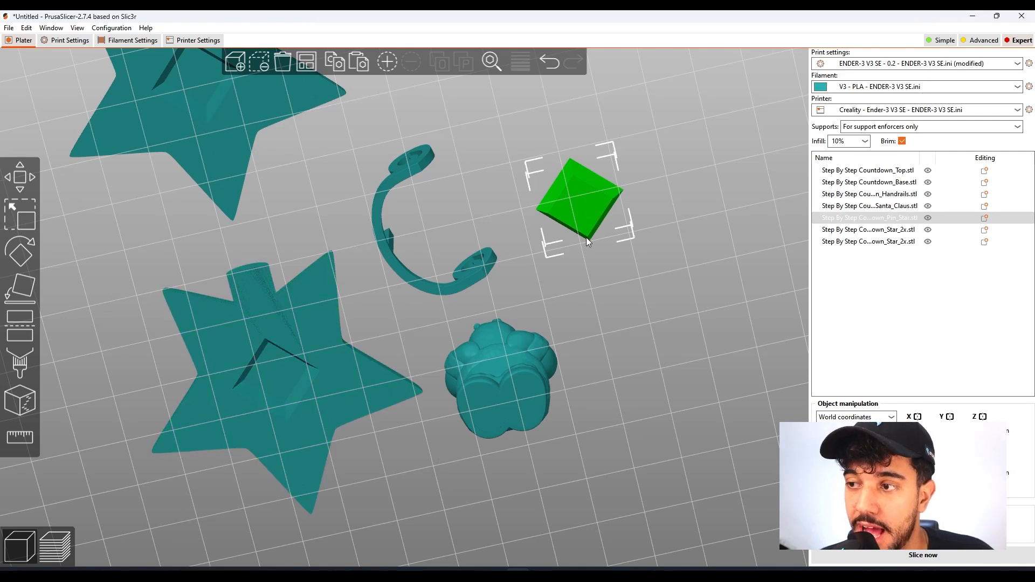
left_click(321, 375)
left_click(255, 137)
left_click(335, 406)
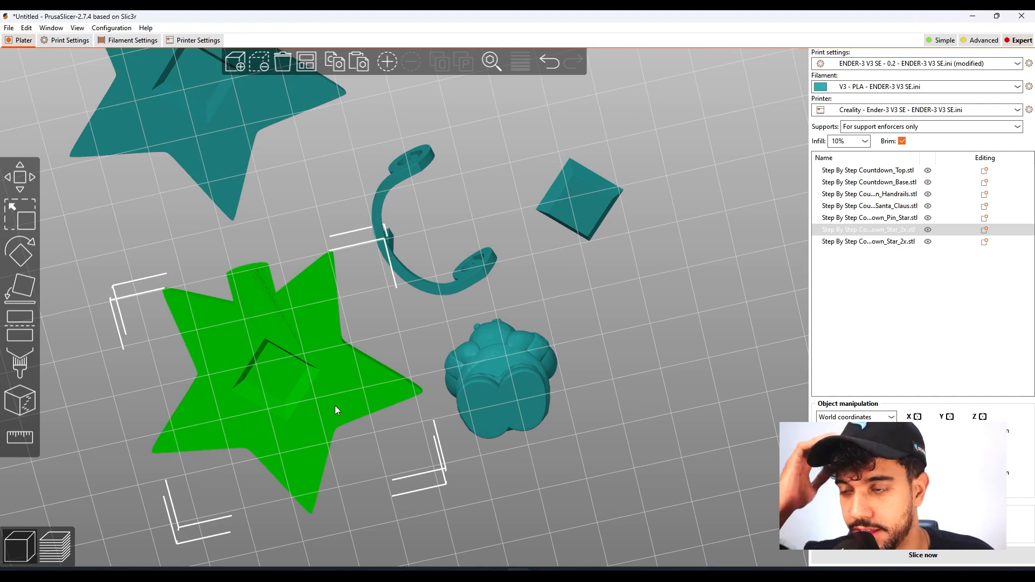
Move the handrails to the free area in front of the star pin and shift the pin slightly farther back.
left_click_drag(661, 351, 548, 415)
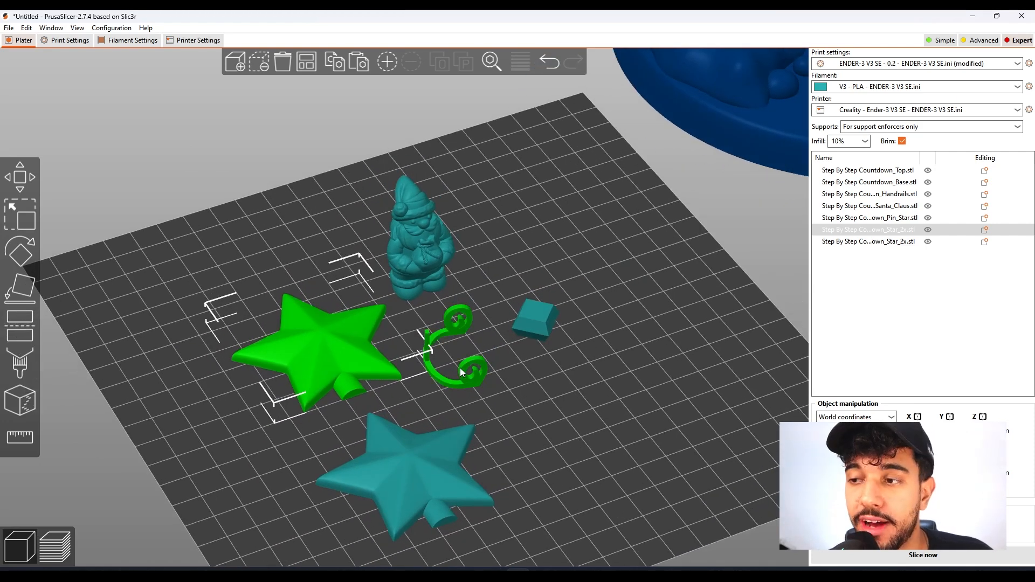
left_click_drag(557, 408, 522, 354)
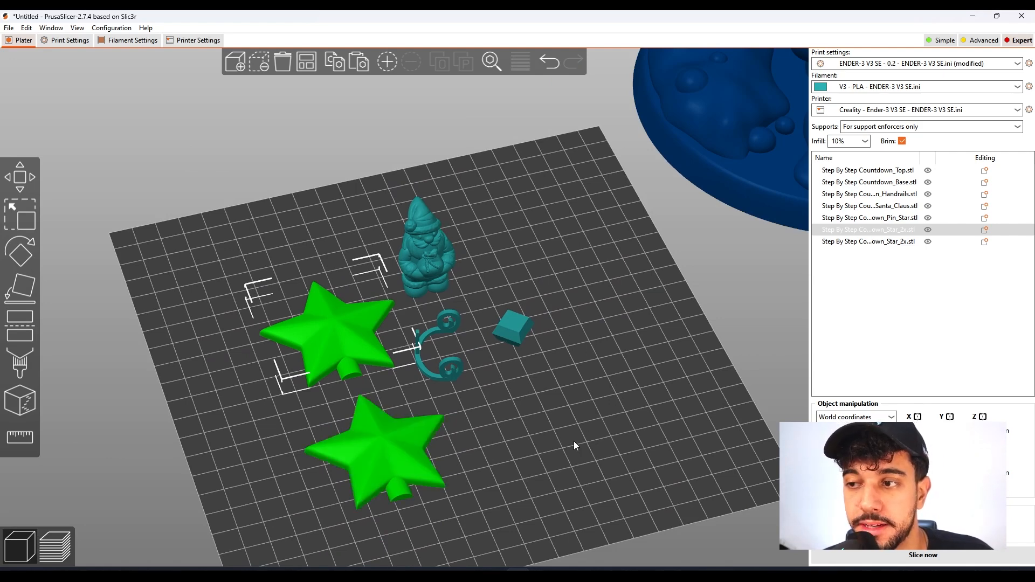
left_click_drag(539, 446, 564, 399)
right_click_drag(564, 398, 554, 379)
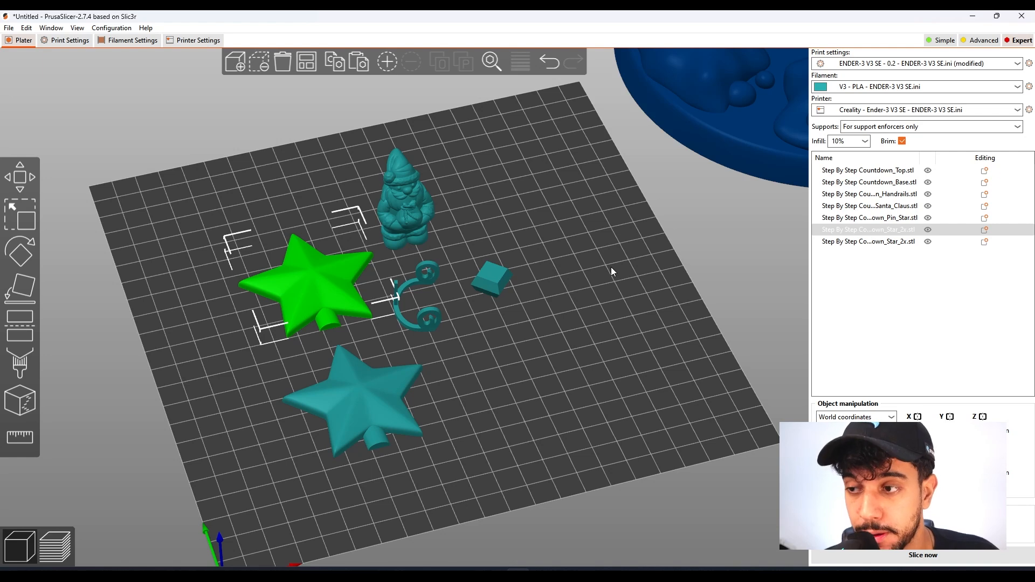
left_click(565, 311)
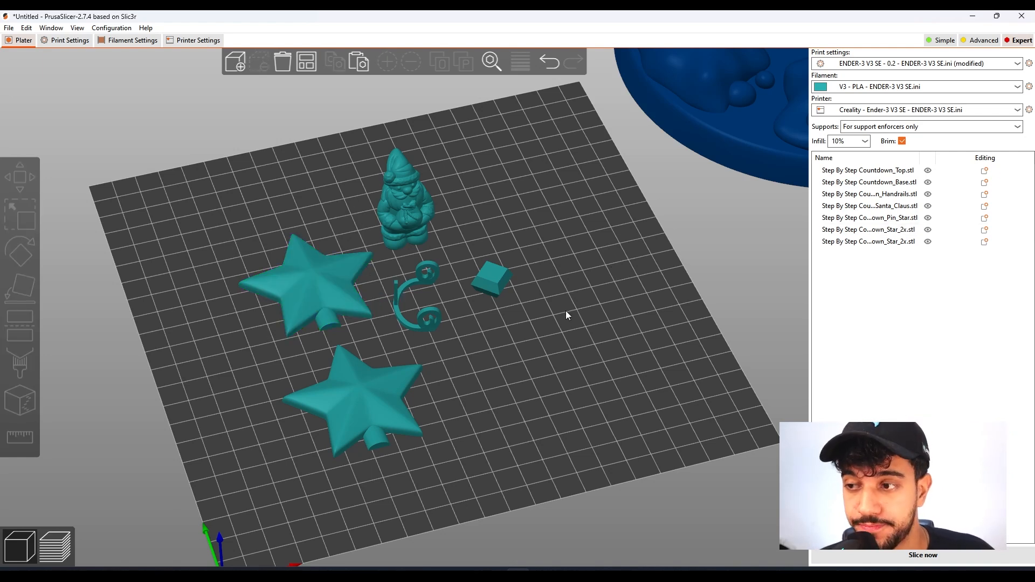
left_click(441, 319)
left_click_drag(472, 345, 515, 382)
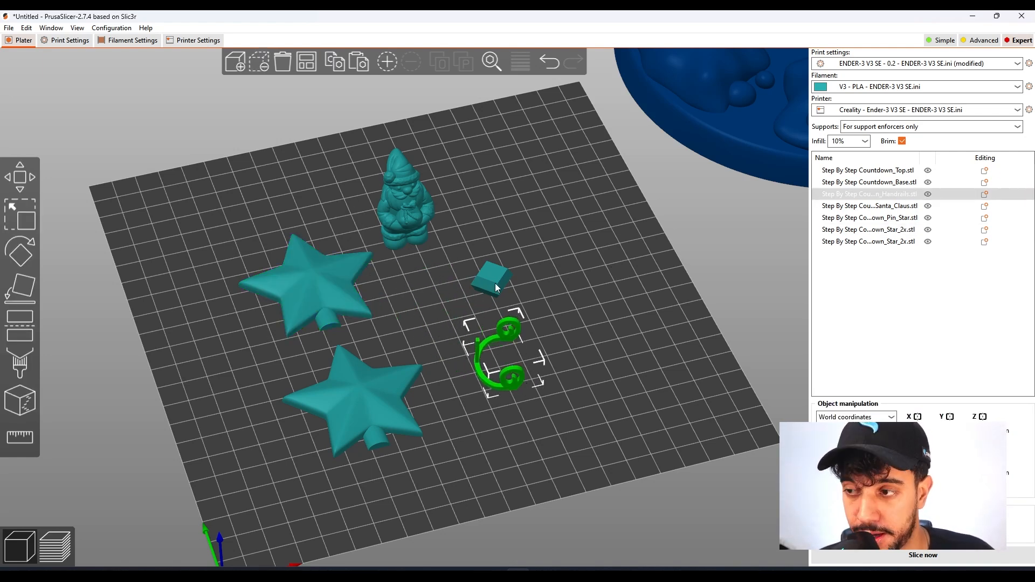
left_click_drag(495, 283, 499, 260)
scroll(532, 288, "up", 3)
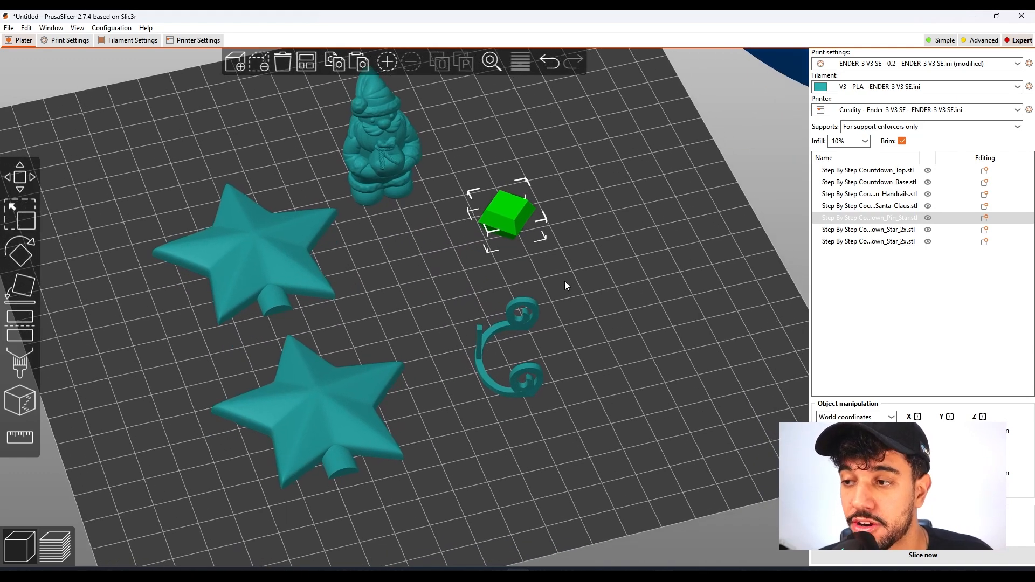
Shift the front star closer to the other parts and place the handrails in front of Santa Claus, between the stars and the pin.
left_click_drag(573, 293, 574, 284)
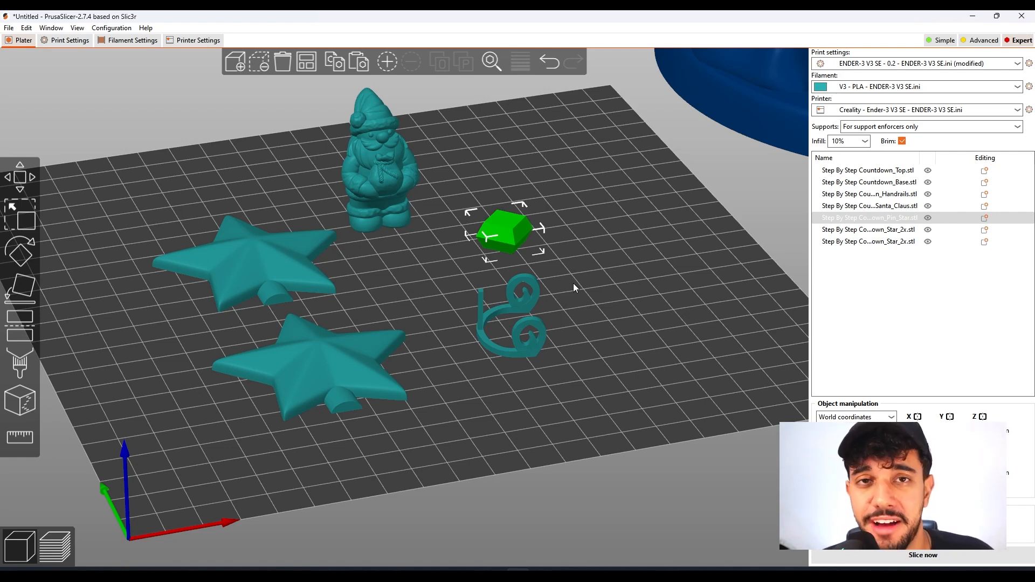
left_click(578, 282)
left_click(368, 357)
left_click(569, 345)
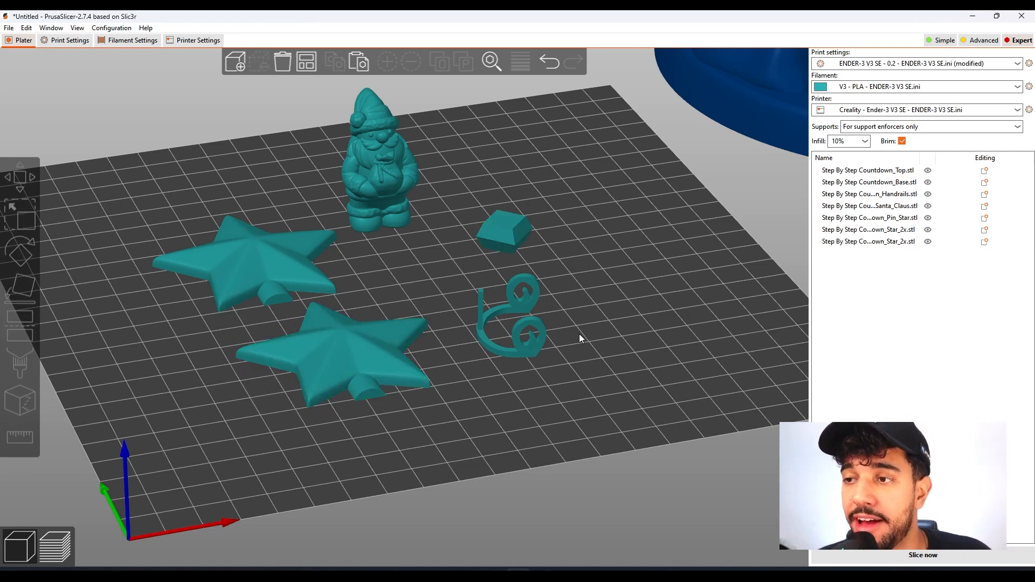
left_click_drag(541, 336, 445, 276)
left_click(470, 304)
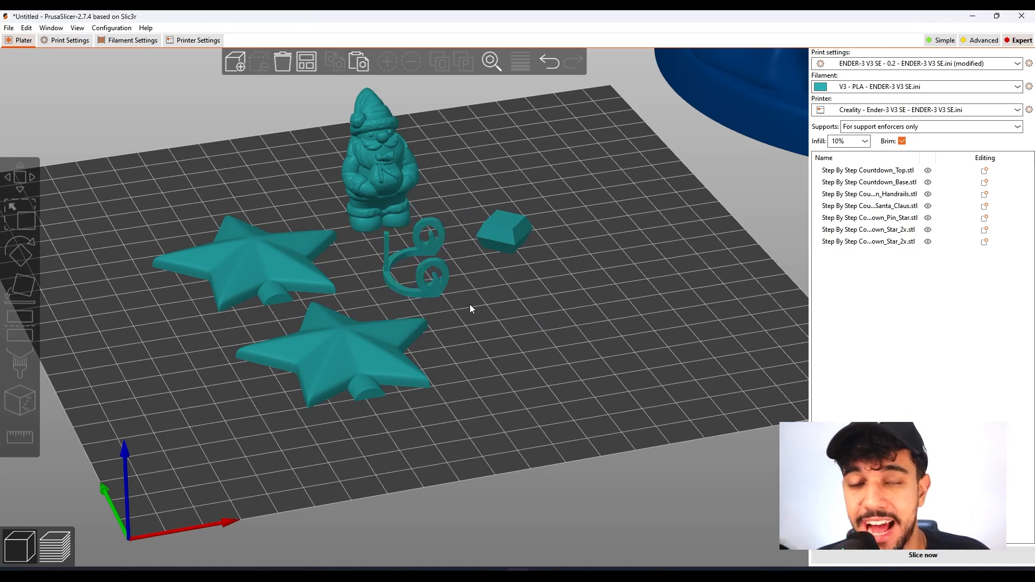
Examine the rearranged Santa Claus, handrails, stars and pin from several angles, up close and from farther away.
scroll(470, 304, "up", 5)
right_click_drag(502, 313, 466, 424)
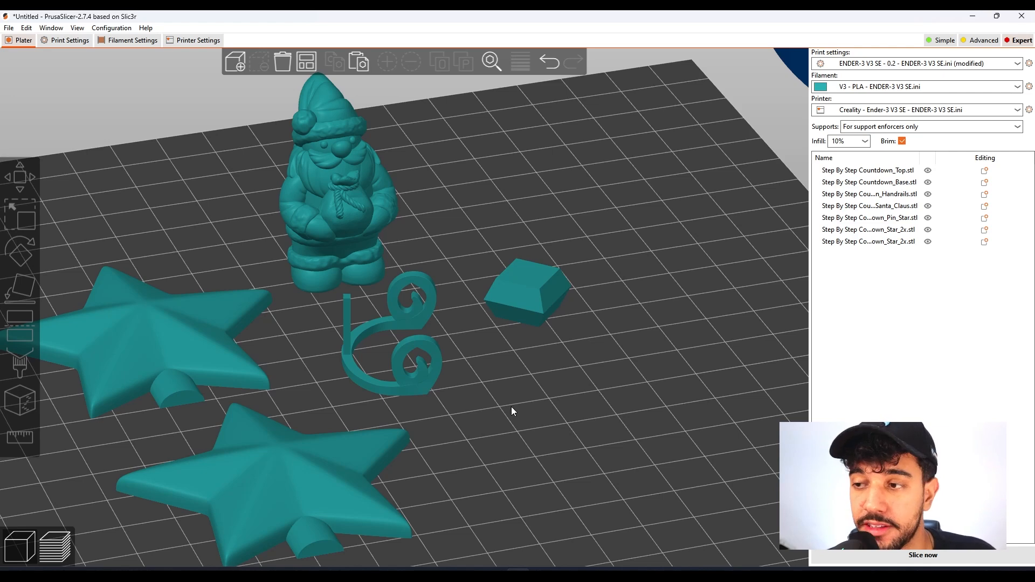
scroll(511, 407, "up", 2)
right_click_drag(511, 407, 578, 419)
scroll(578, 419, "down", 1)
scroll(578, 420, "down", 2)
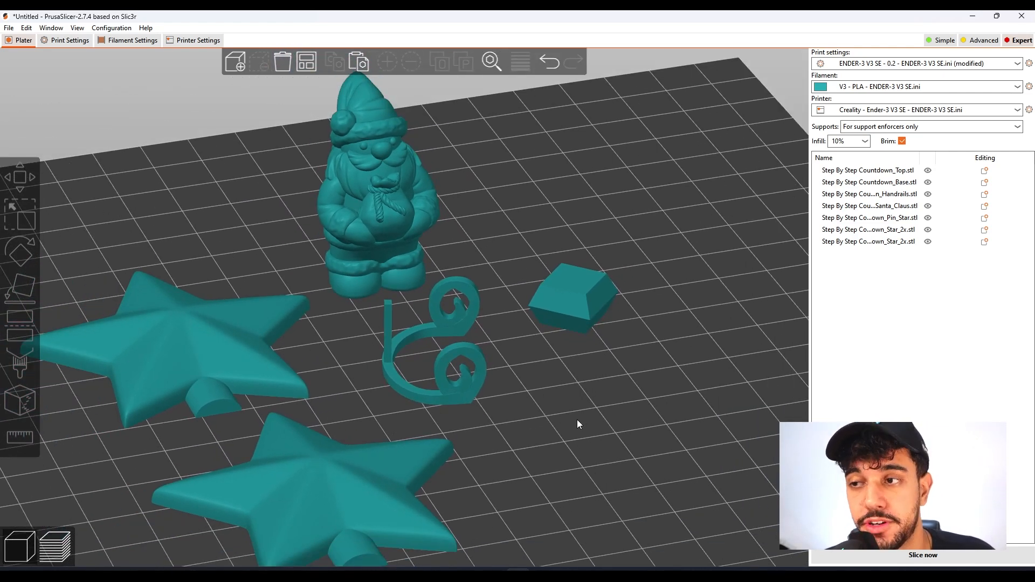
left_click_drag(582, 420, 592, 416)
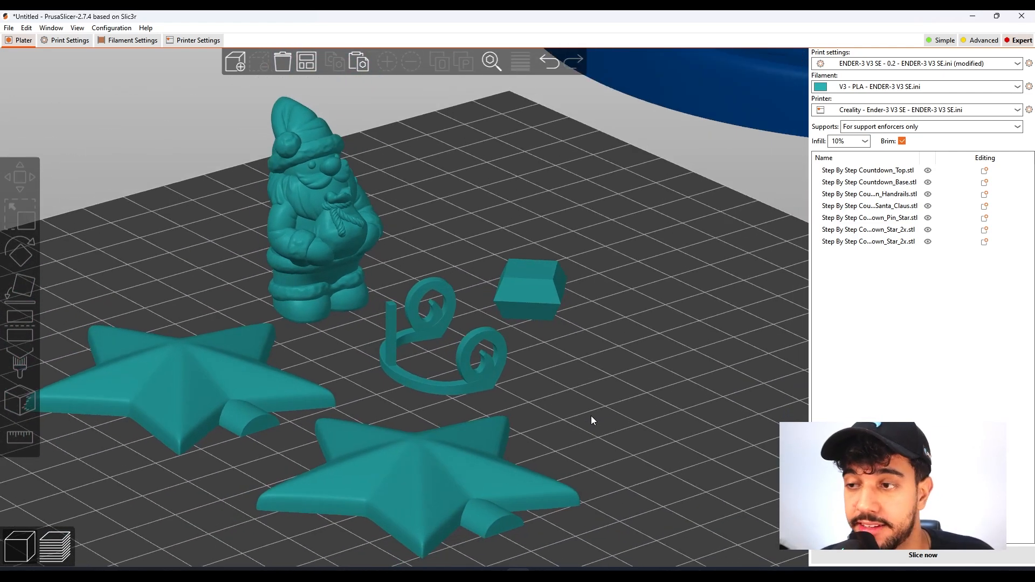
scroll(592, 416, "up", 1)
scroll(593, 416, "down", 1)
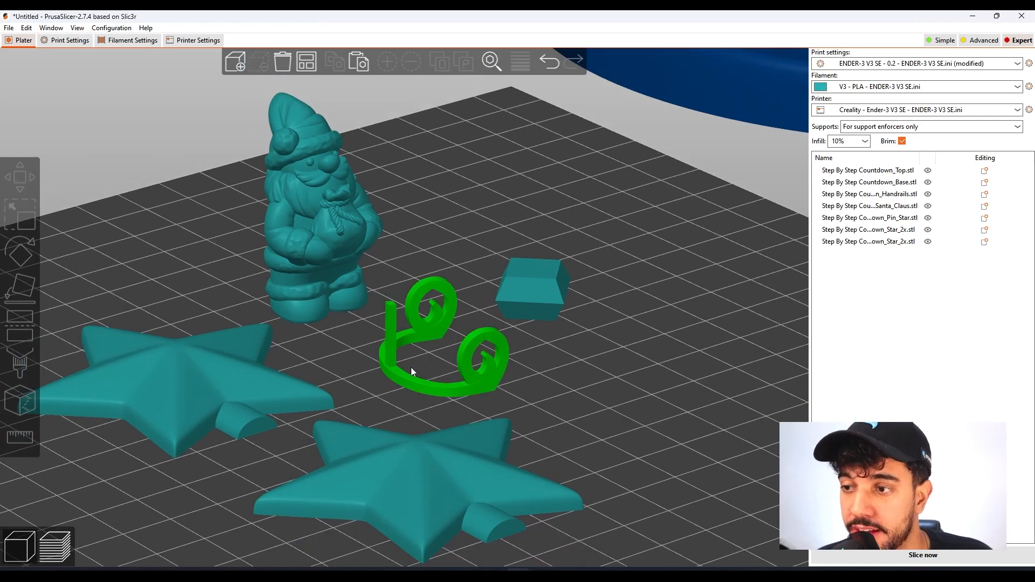
scroll(570, 380, "down", 5)
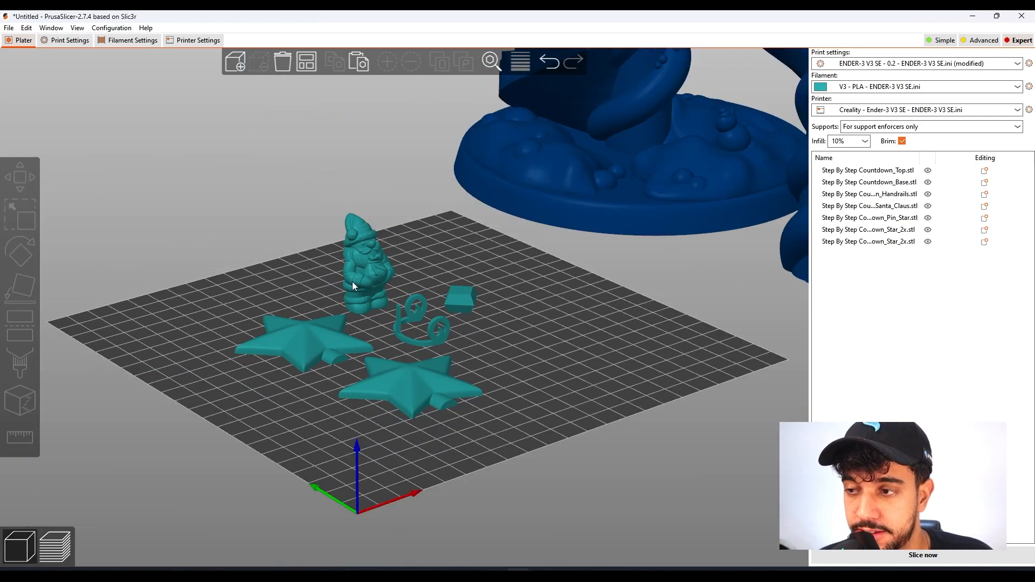
scroll(592, 360, "up", 5)
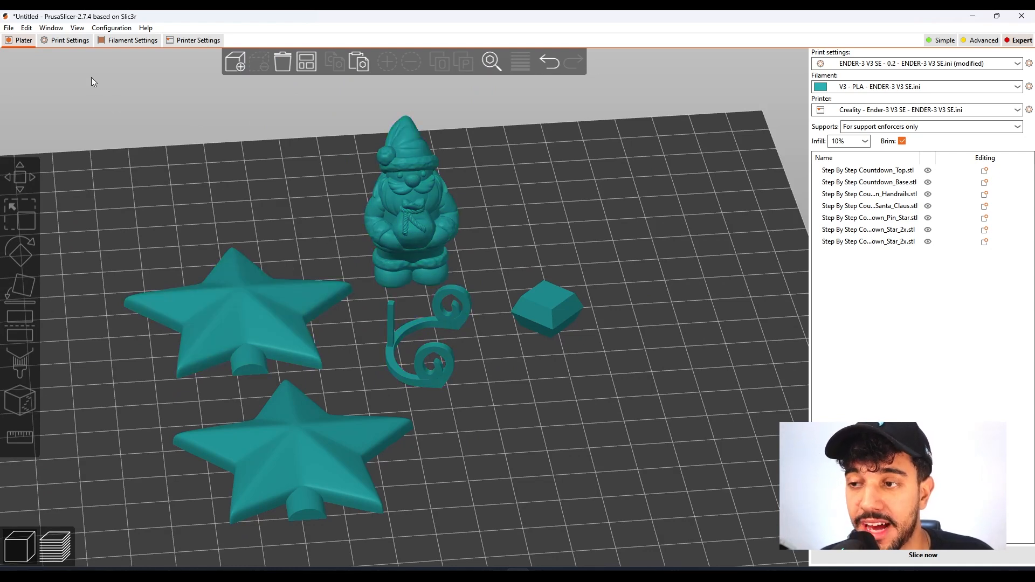
Turn off support material generation for the small parts.
left_click(70, 40)
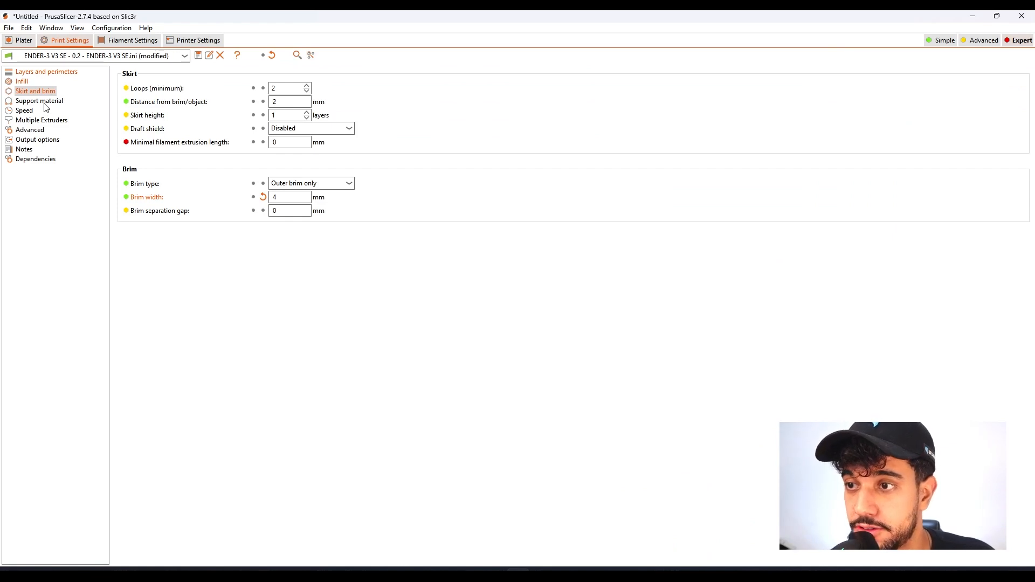
left_click(44, 102)
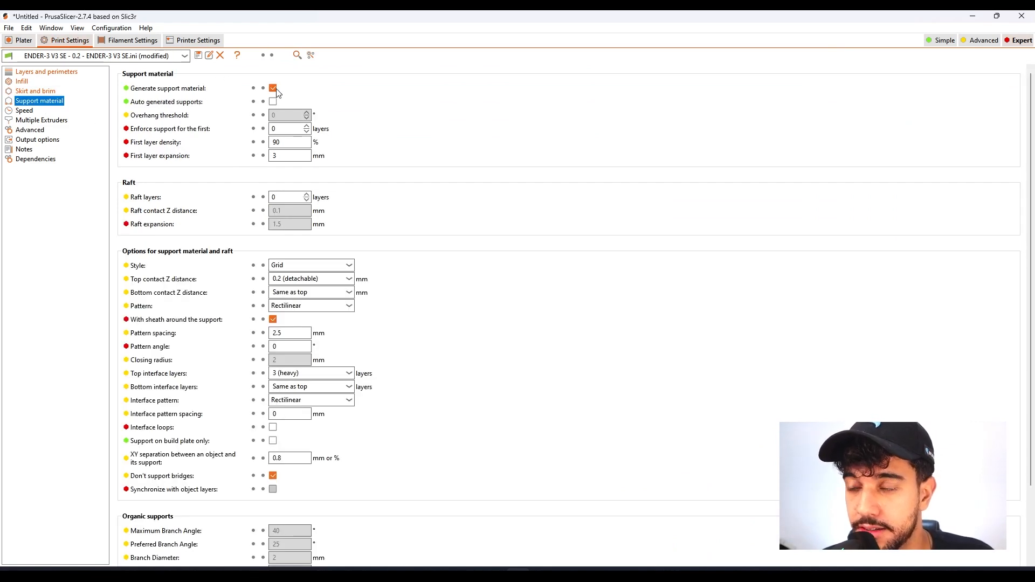
left_click(272, 88)
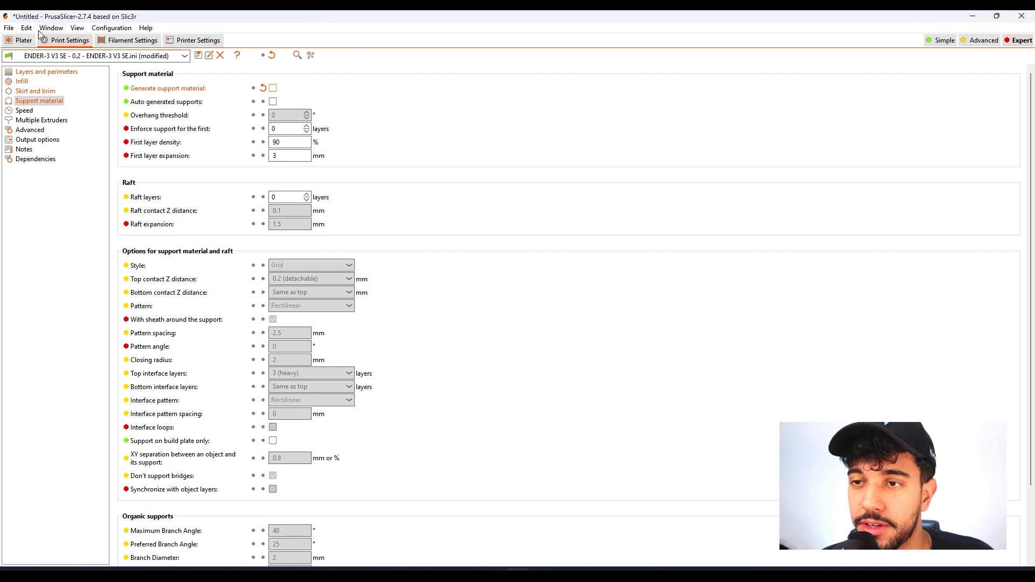
left_click(22, 40)
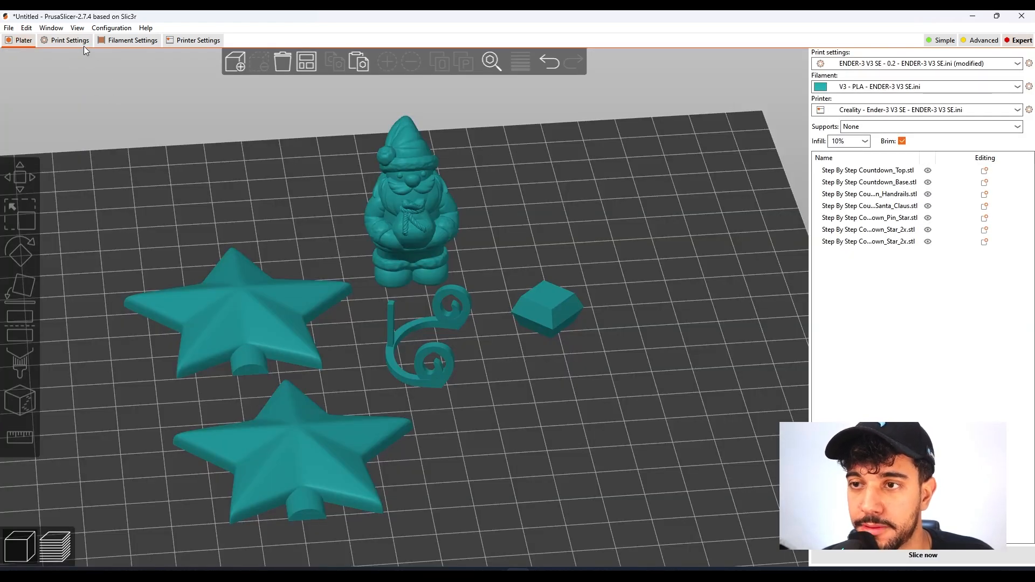
Review the print move speeds and examine the handrails' small curls up close.
left_click(65, 41)
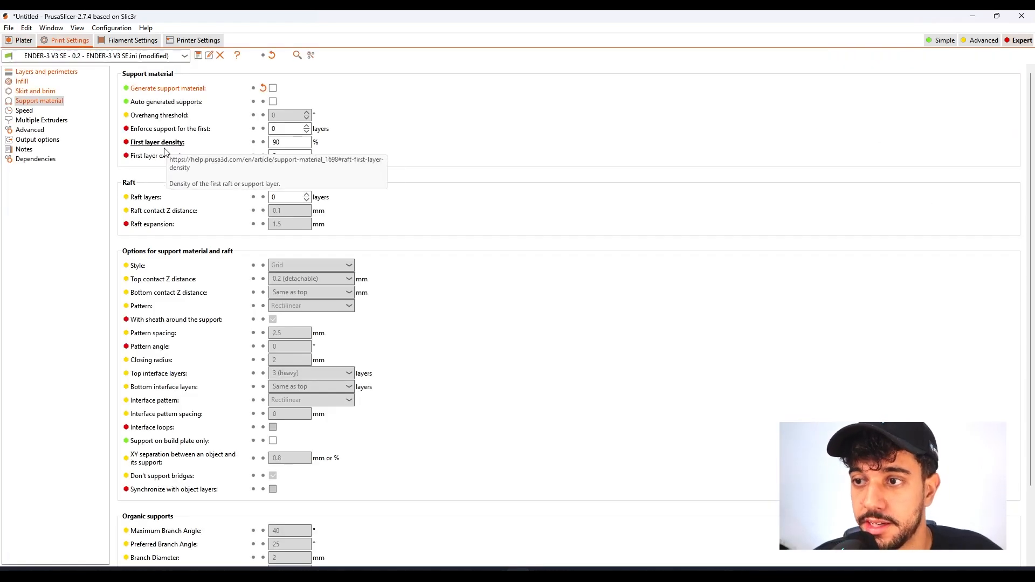
left_click(24, 111)
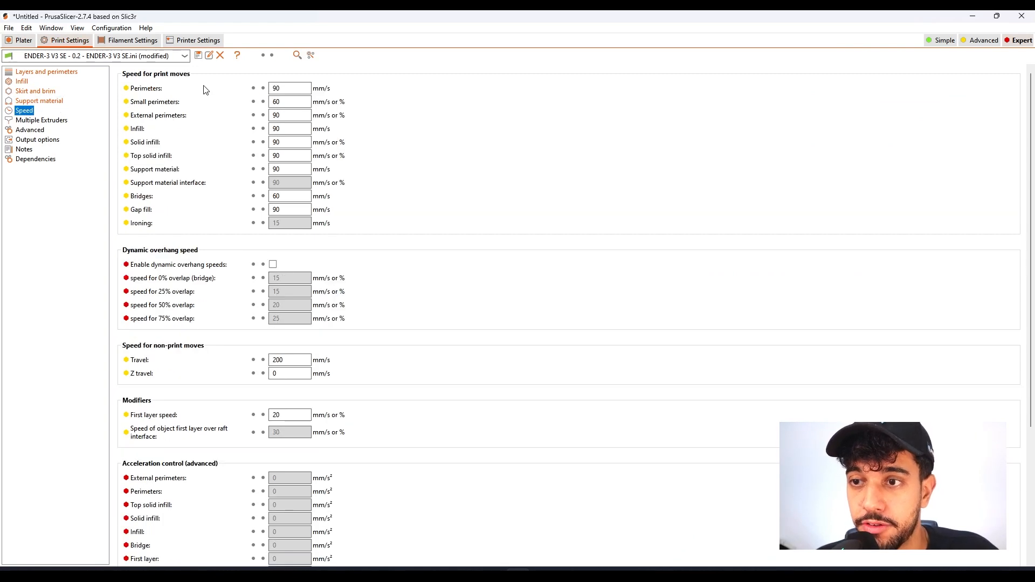
mouse_move(270, 104)
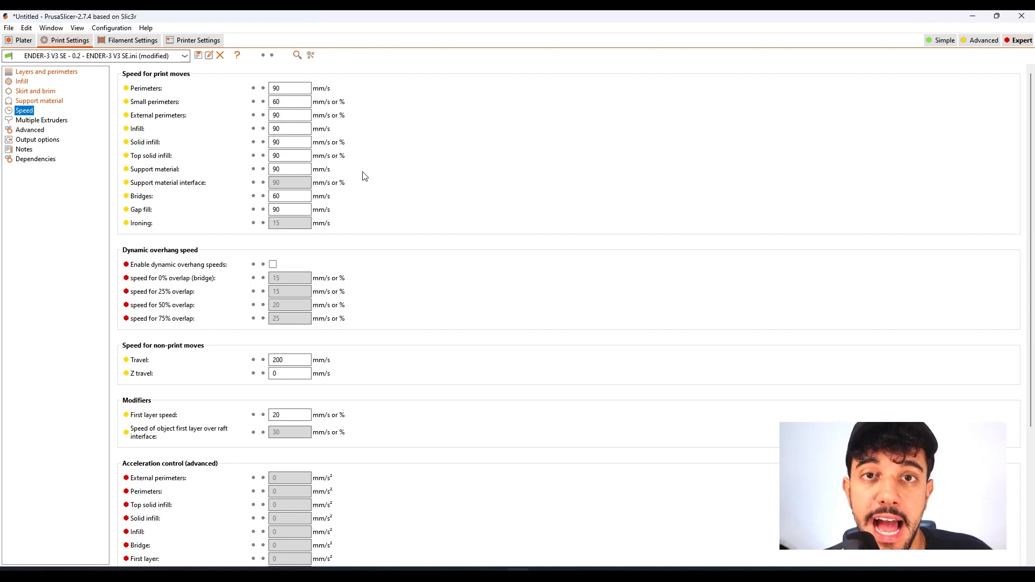
left_click(23, 40)
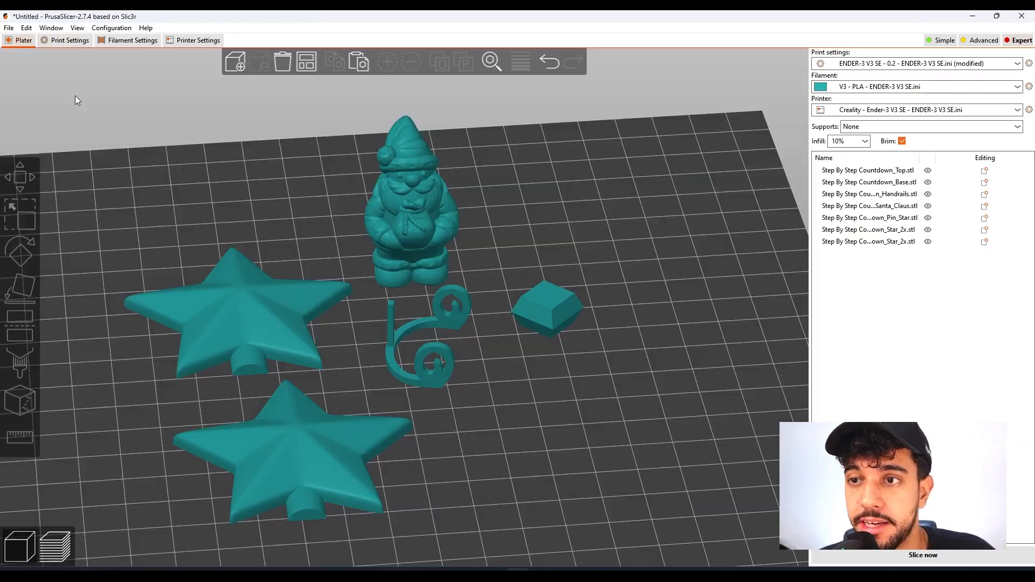
left_click(436, 353)
scroll(434, 350, "up", 3)
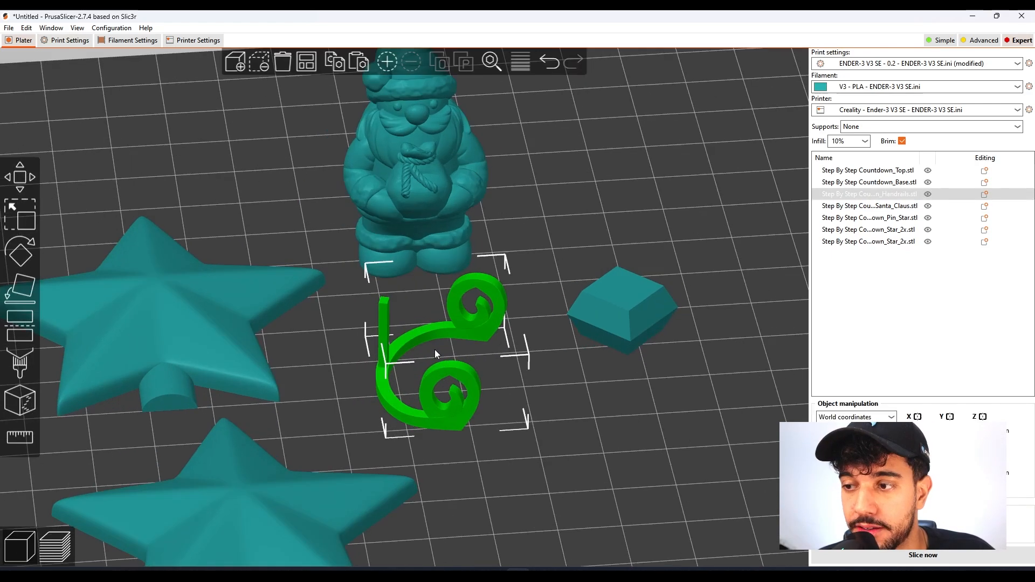
scroll(500, 383, "up", 3)
scroll(491, 386, "down", 5)
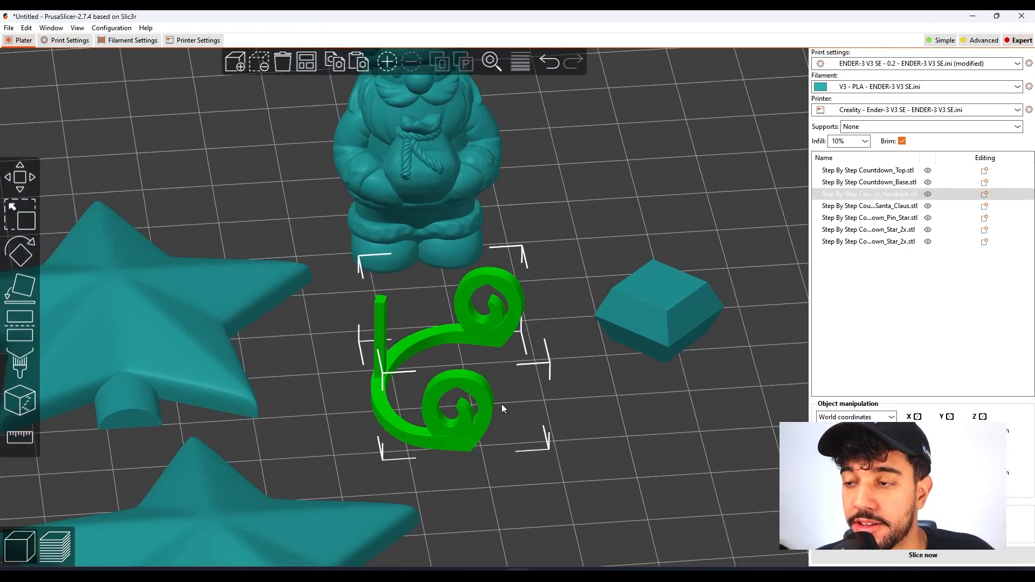
scroll(445, 386, "down", 4)
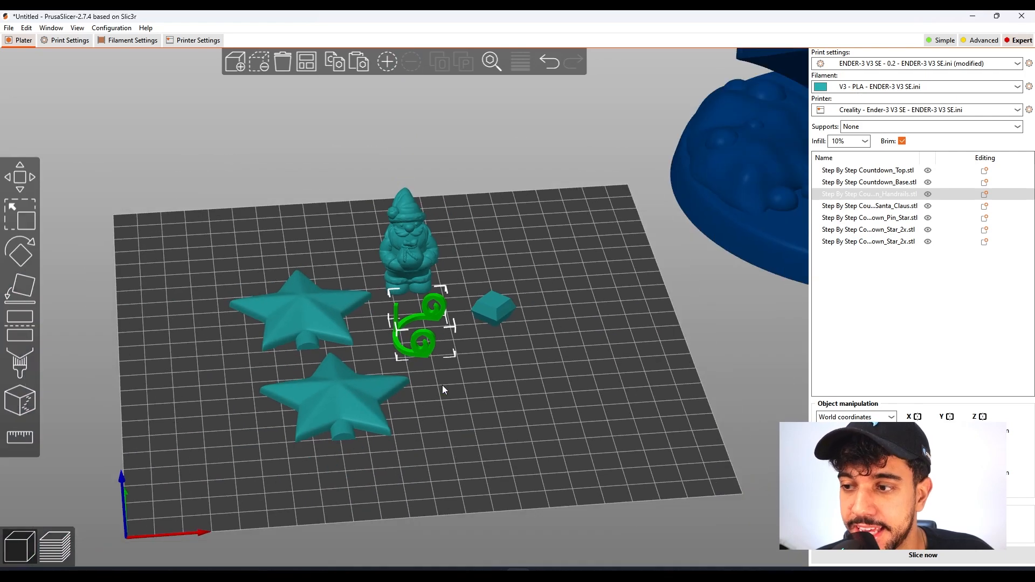
Set the small perimeters speed to 50 mm/s.
left_click(60, 42)
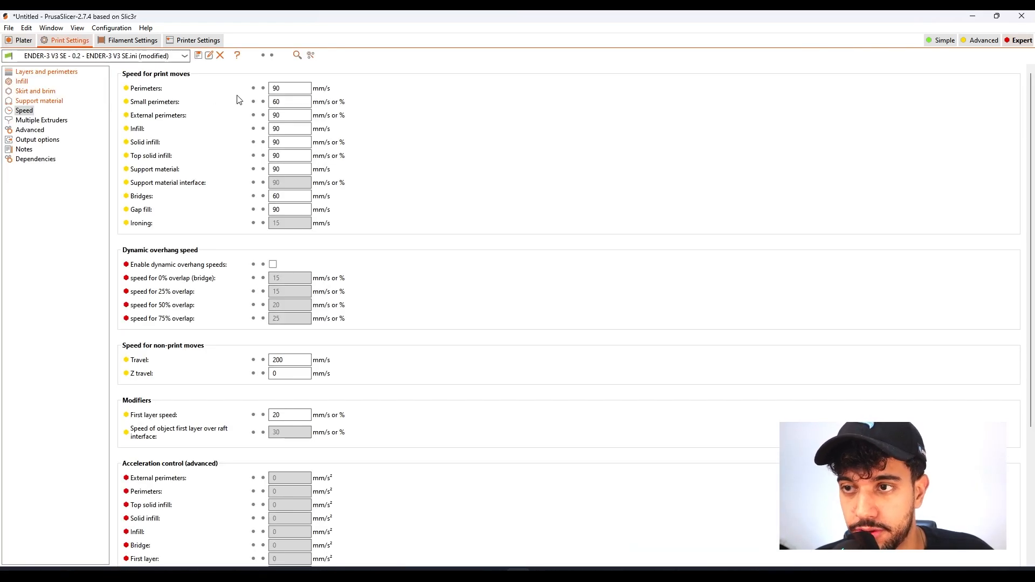
left_click(285, 104)
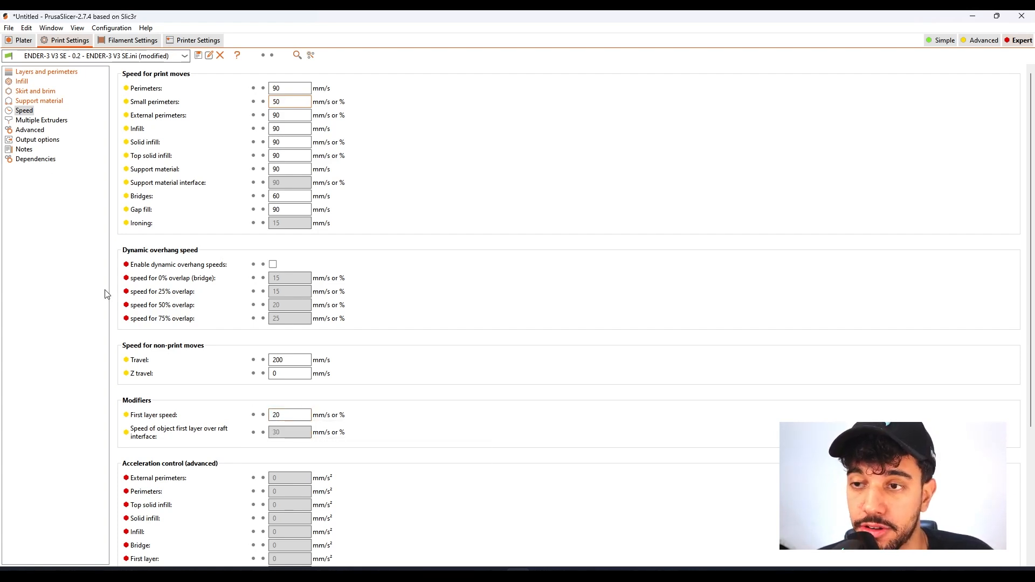
left_click(7, 43)
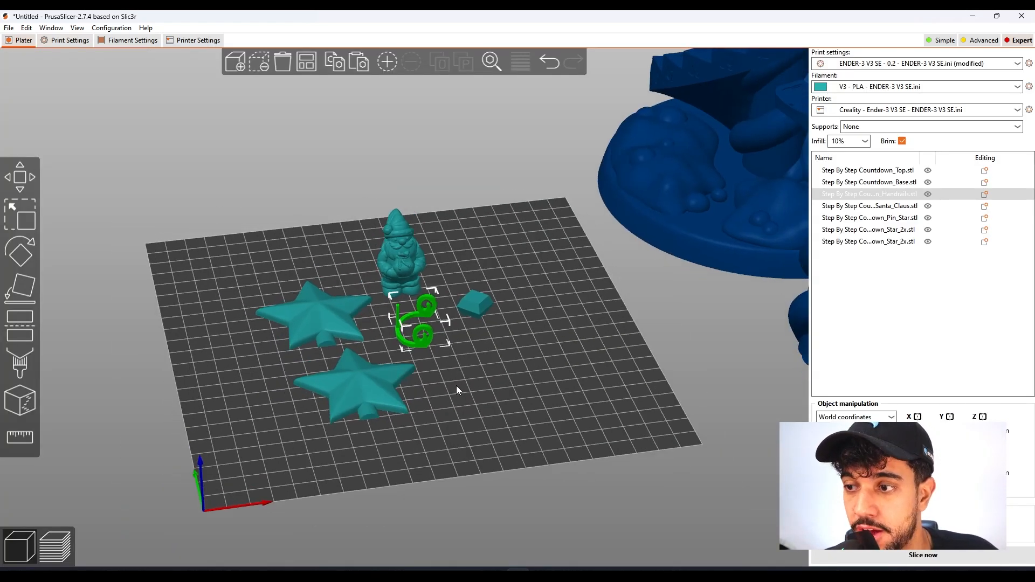
Slice the stars, Santa Claus, handrails and star pin arranged on the bed.
left_click(457, 387)
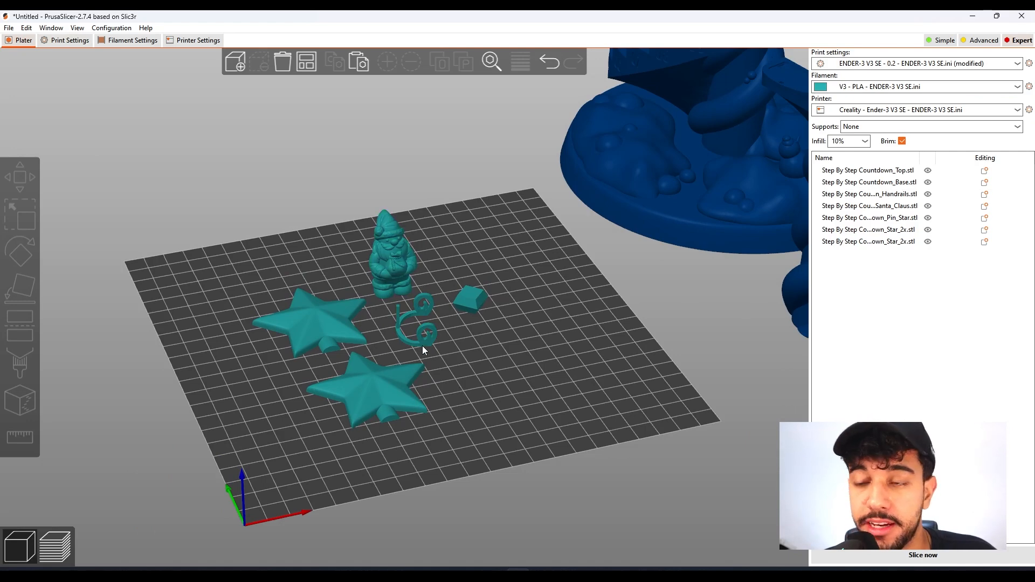
left_click(681, 179)
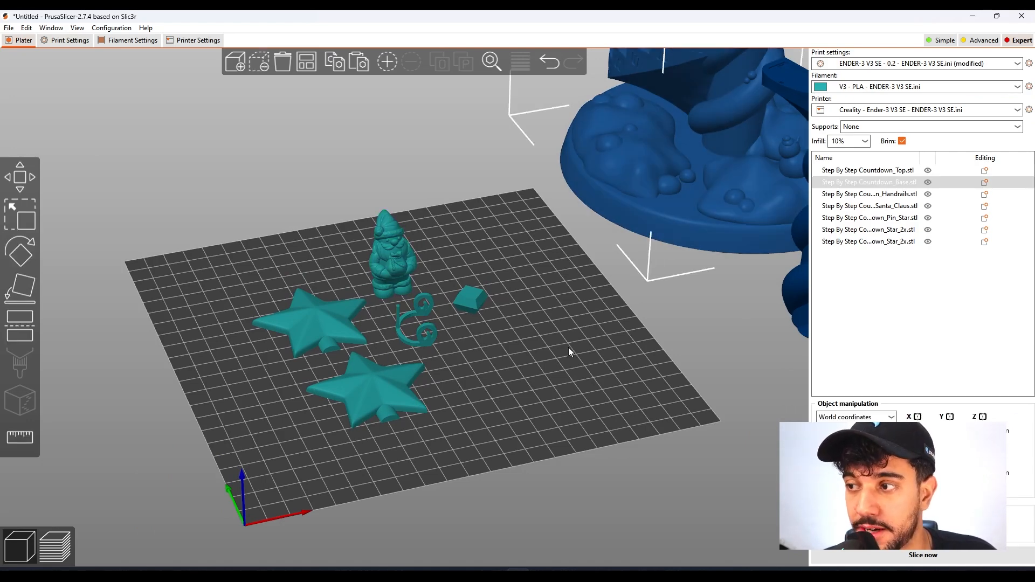
left_click(555, 352)
scroll(554, 351, "down", 2)
scroll(554, 351, "up", 4)
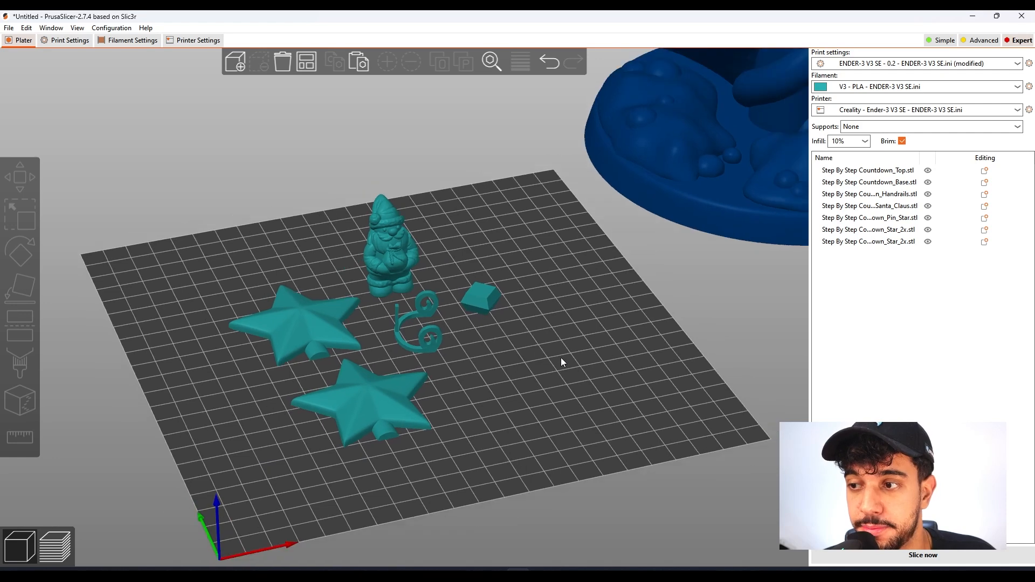
scroll(571, 373, "up", 1)
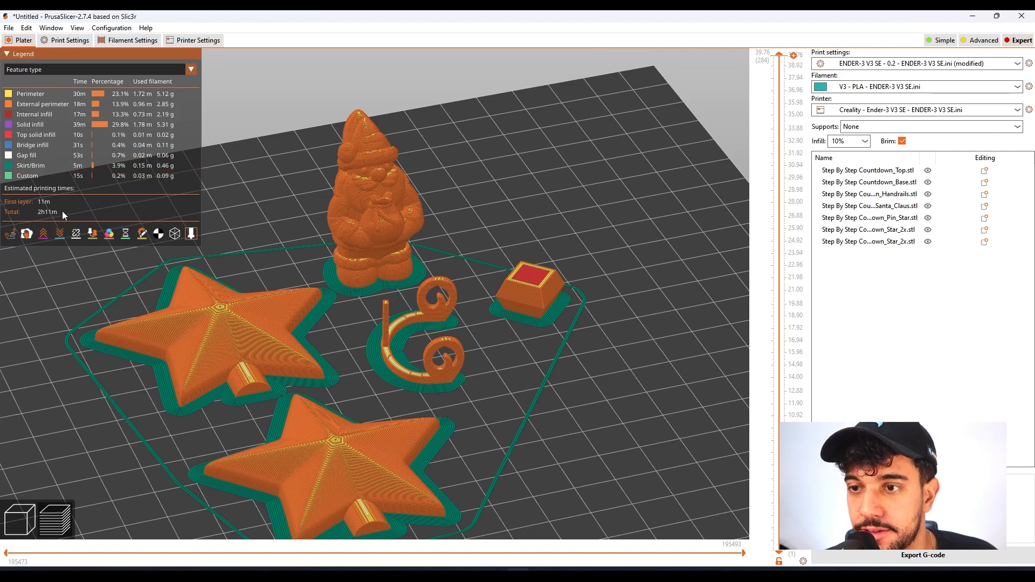
Examine the sliced small parts from above and below, checking the brims, first layer and estimated printing time.
left_click_drag(332, 318, 523, 340)
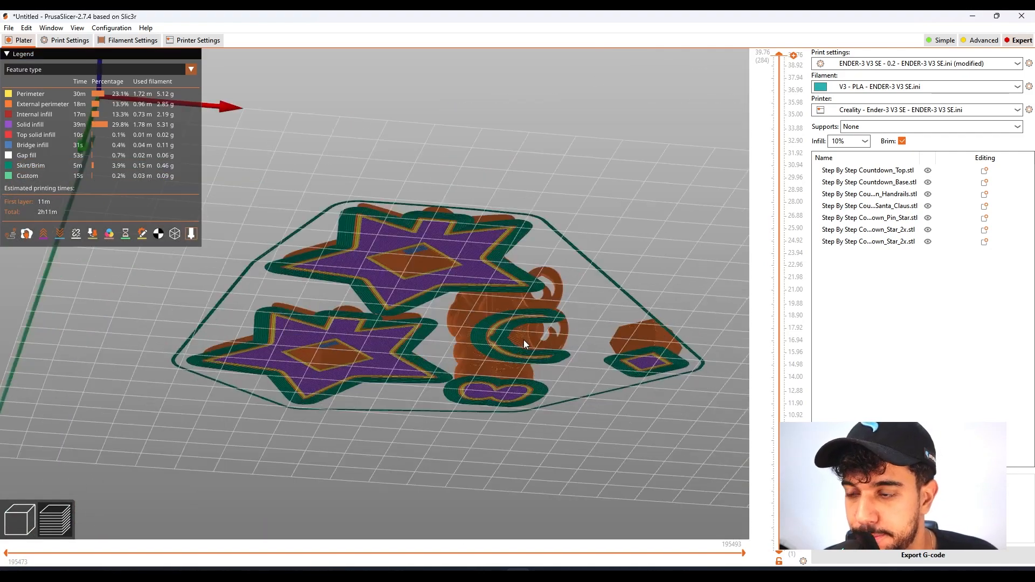
scroll(511, 305, "up", 5)
scroll(498, 249, "down", 5)
left_click_drag(503, 247, 466, 365)
scroll(481, 372, "up", 4)
right_click_drag(481, 372, 451, 334)
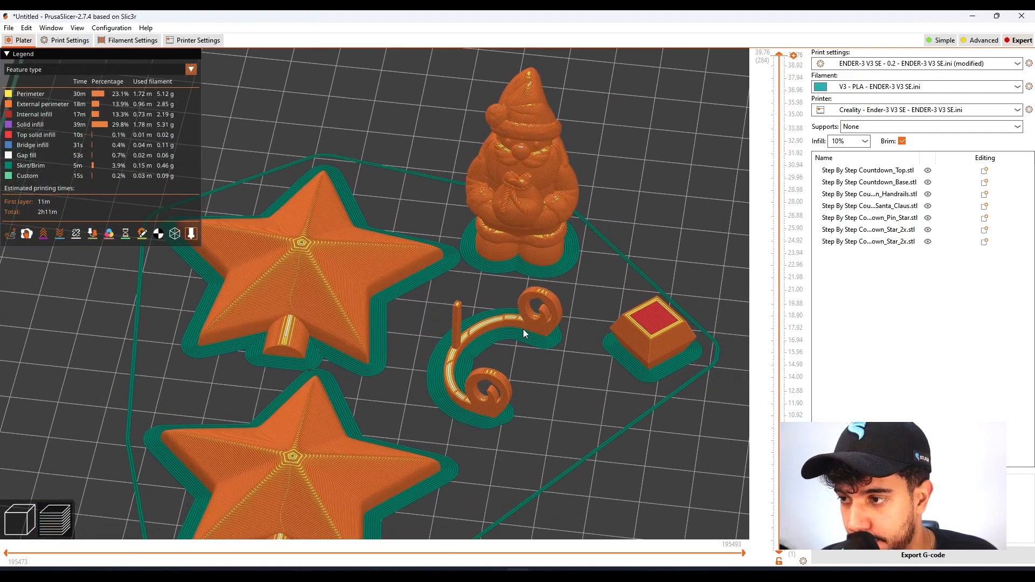
scroll(608, 389, "down", 3)
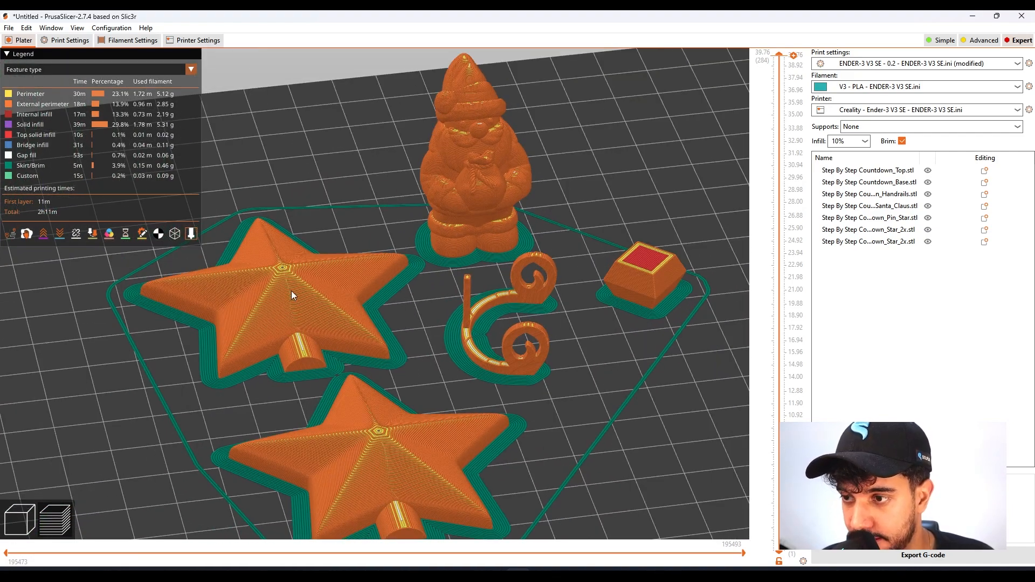
scroll(360, 339, "down", 3)
left_click_drag(409, 350, 394, 377)
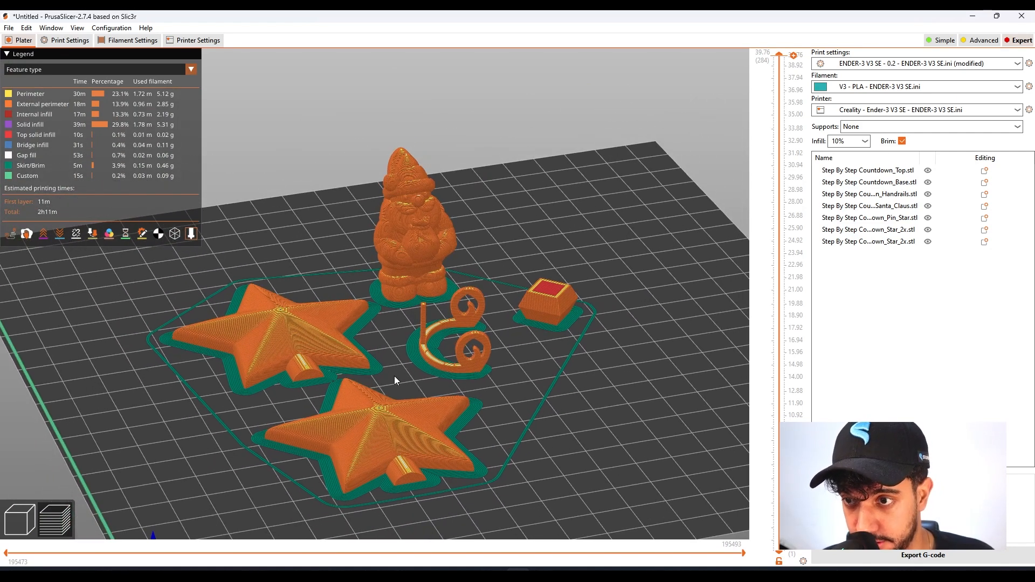
Colour the sliced preview by speed and examine the handrails and star pin up close.
left_click(184, 70)
left_click(151, 113)
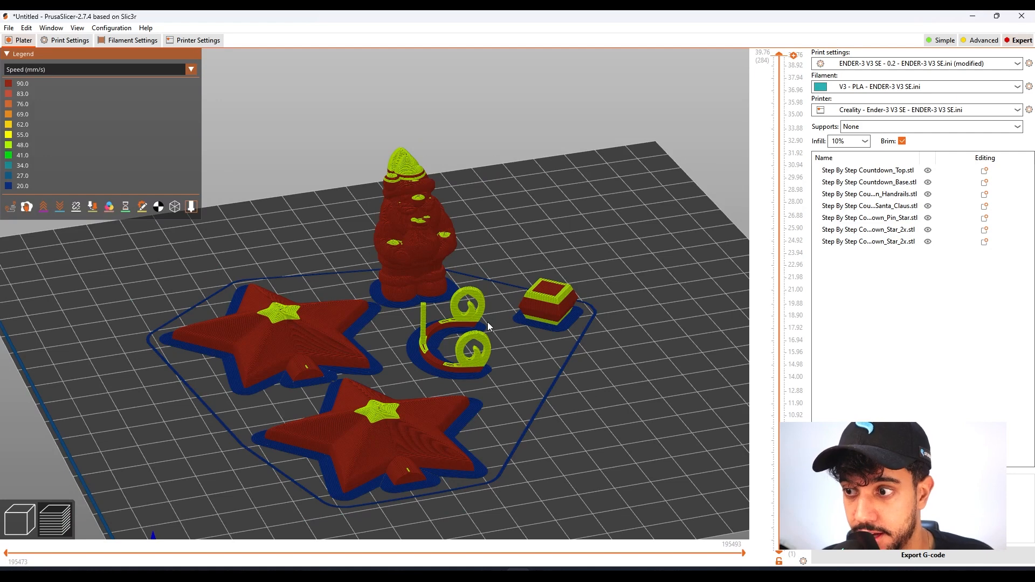
scroll(485, 334, "up", 4)
middle_click_drag(484, 341, 279, 303)
scroll(339, 322, "up", 2)
scroll(340, 321, "up", 2)
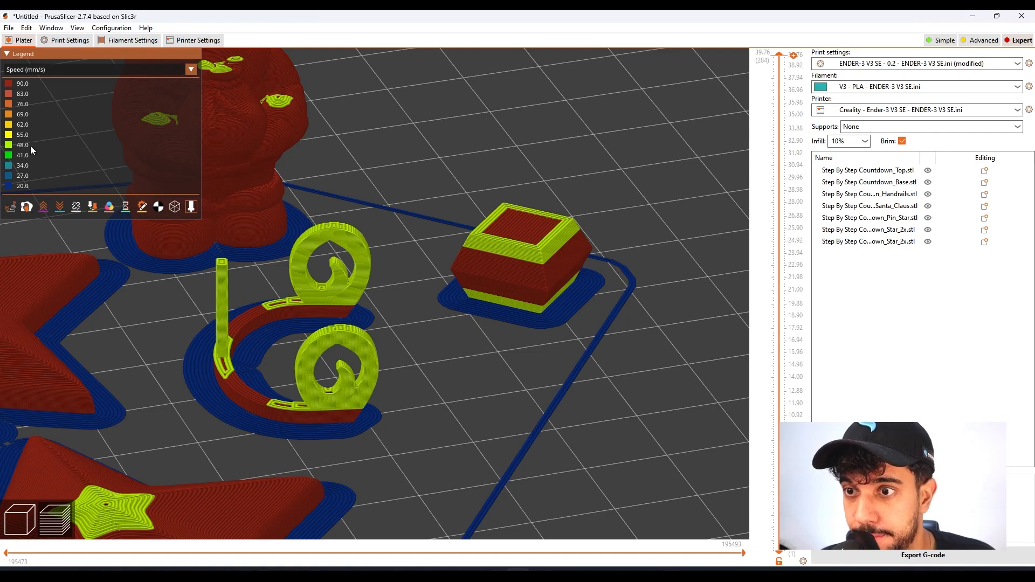
Examine the speed colouring of the handrails' curls and post from several angles.
left_click_drag(307, 399, 370, 391)
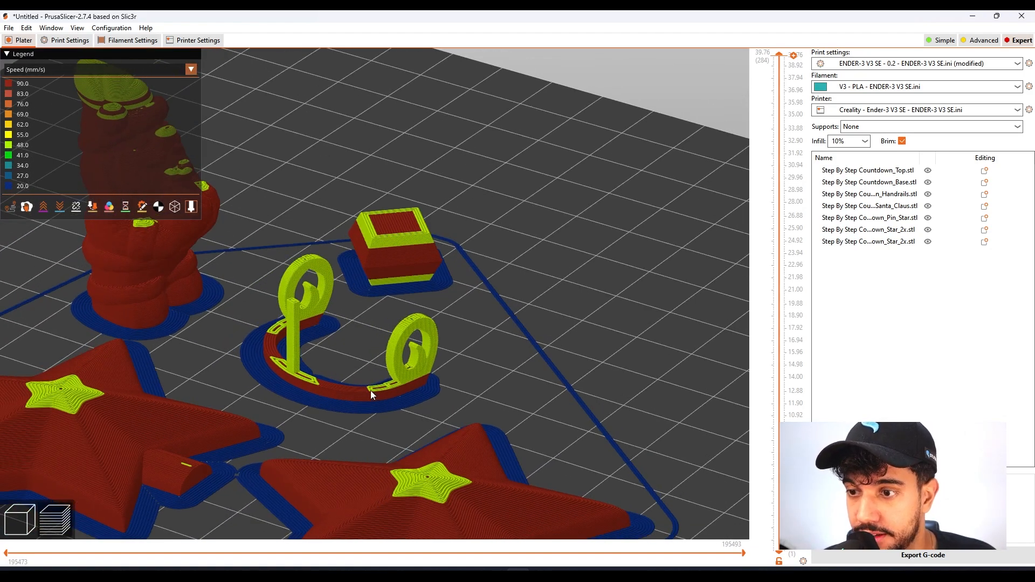
scroll(402, 370, "down", 4)
middle_click_drag(403, 371, 436, 336)
scroll(436, 336, "up", 5)
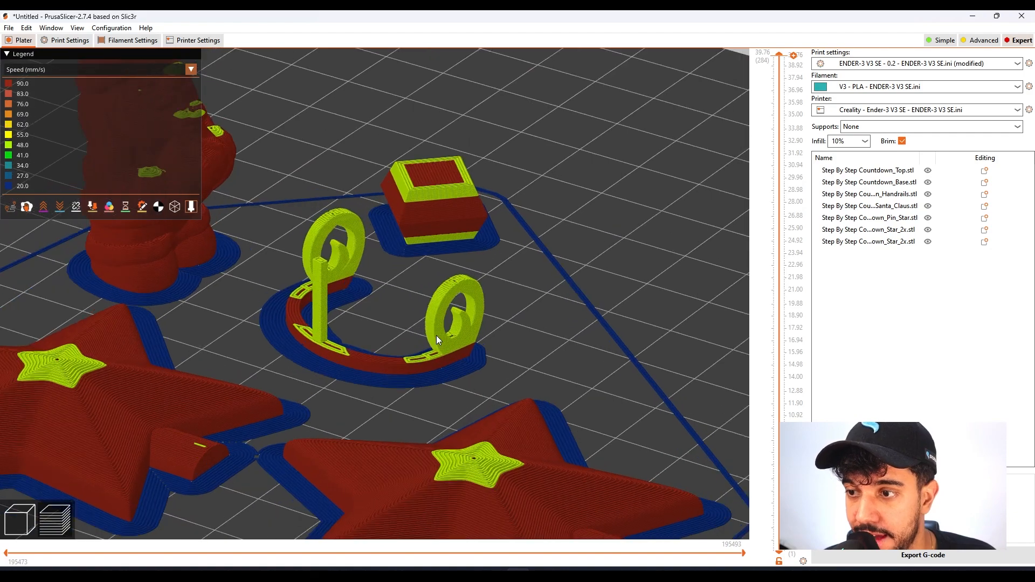
scroll(433, 345, "up", 6)
scroll(433, 347, "down", 1)
left_click_drag(536, 381, 295, 338)
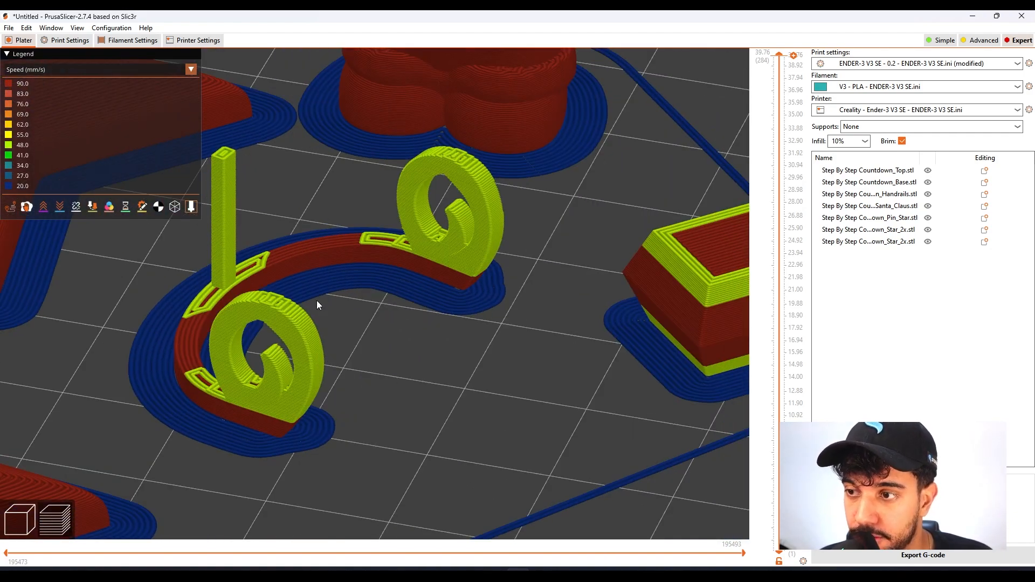
scroll(316, 300, "down", 3)
middle_click_drag(346, 357, 437, 415)
scroll(437, 415, "down", 5)
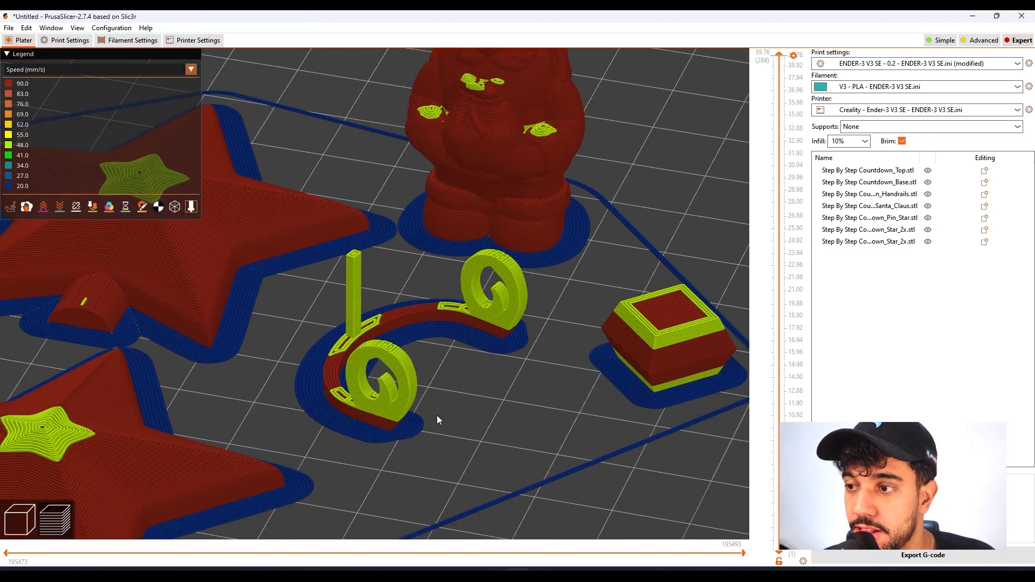
Switch the sliced preview's colouring back to feature type.
left_click_drag(437, 366, 492, 330)
scroll(453, 365, "down", 3)
left_click(113, 71)
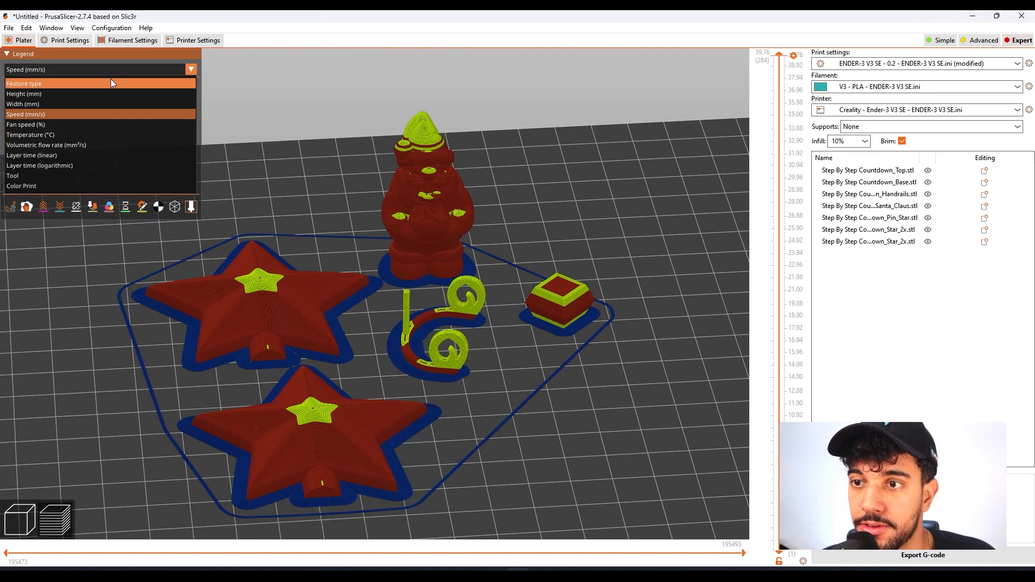
left_click(111, 84)
Return to the model view and place the staircase base on the bed in place of the small parts.
scroll(455, 328, "down", 5)
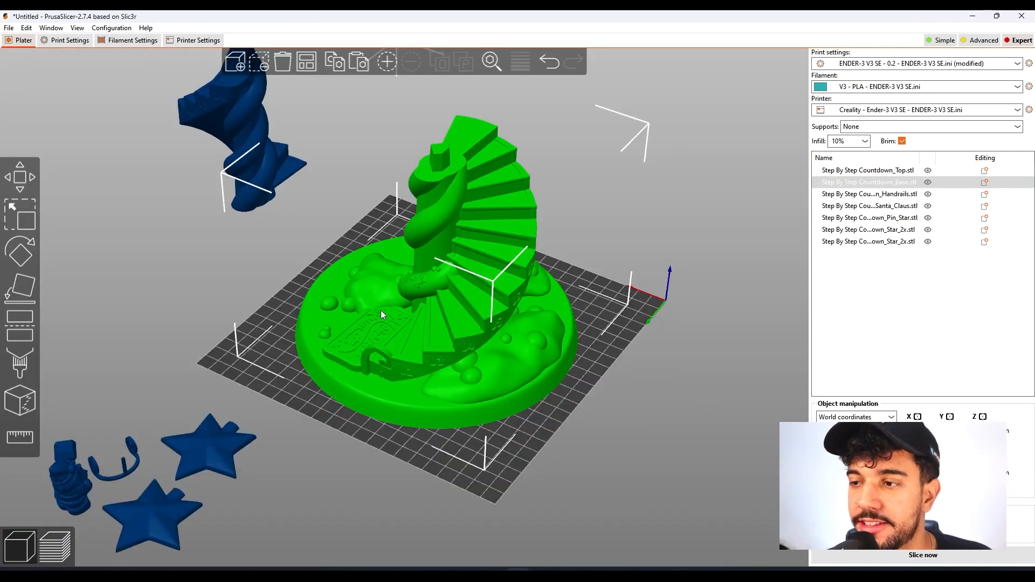
left_click_drag(606, 445, 585, 409)
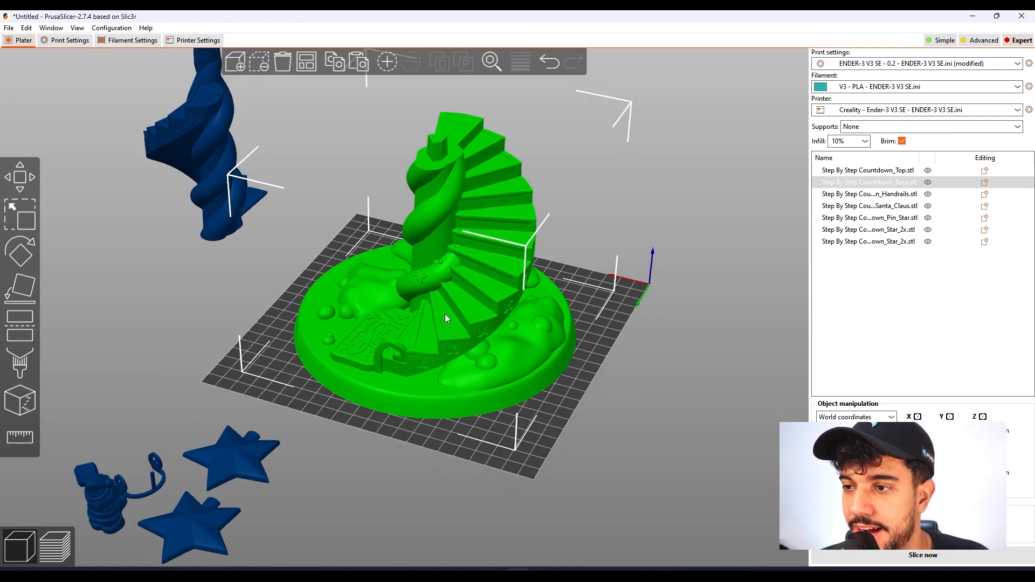
left_click(656, 440)
left_click(489, 349)
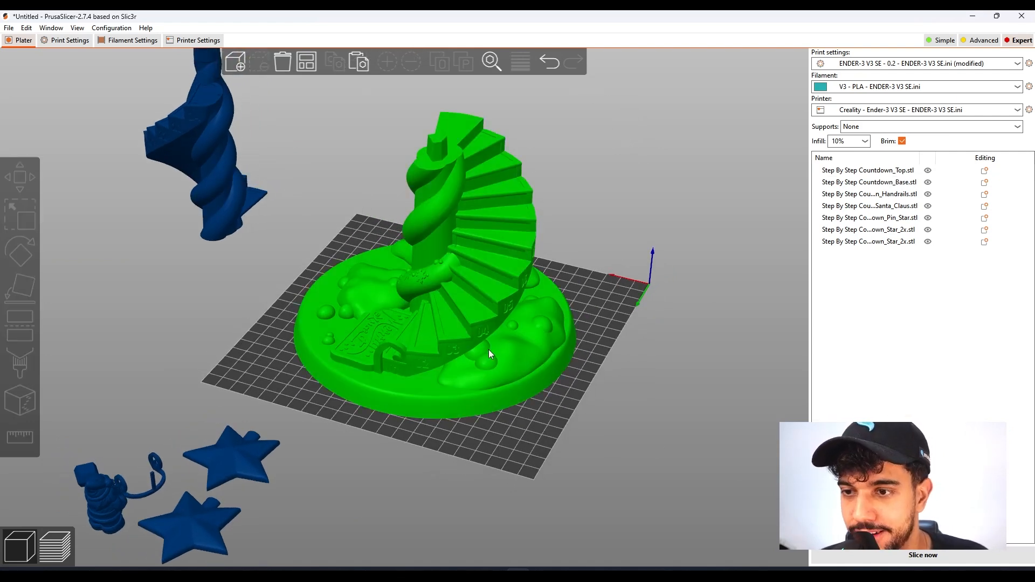
Restore the small perimeters speed to the preset's 60 mm/s.
left_click(64, 42)
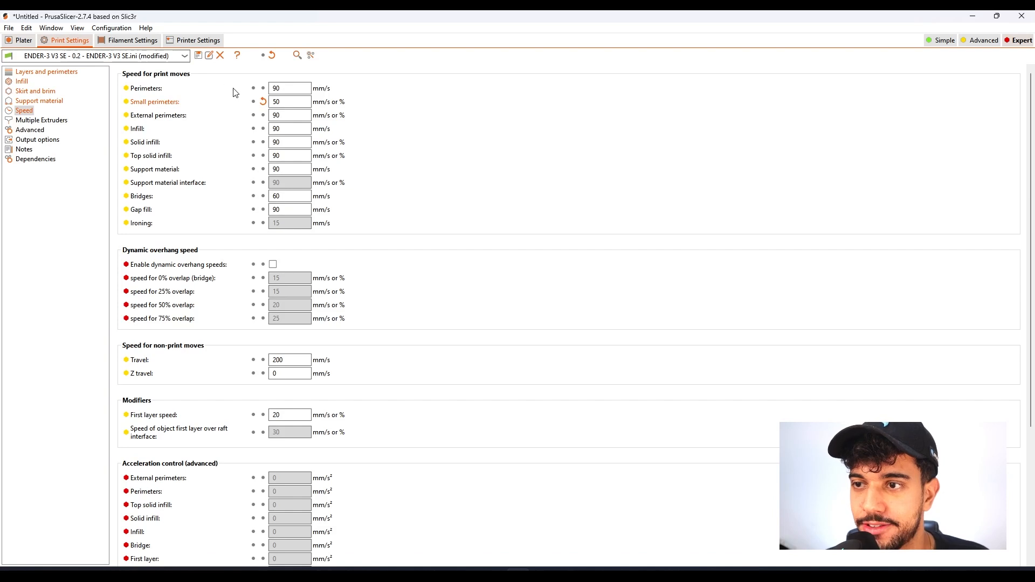
left_click(264, 103)
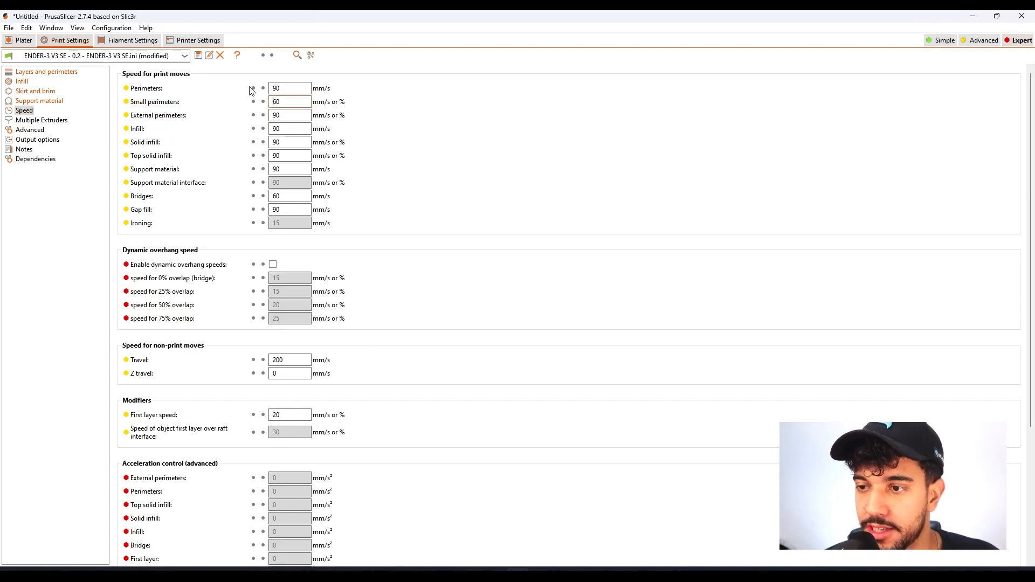
Disable the brim for the staircase base by setting the brim width to 0 mm.
left_click(35, 101)
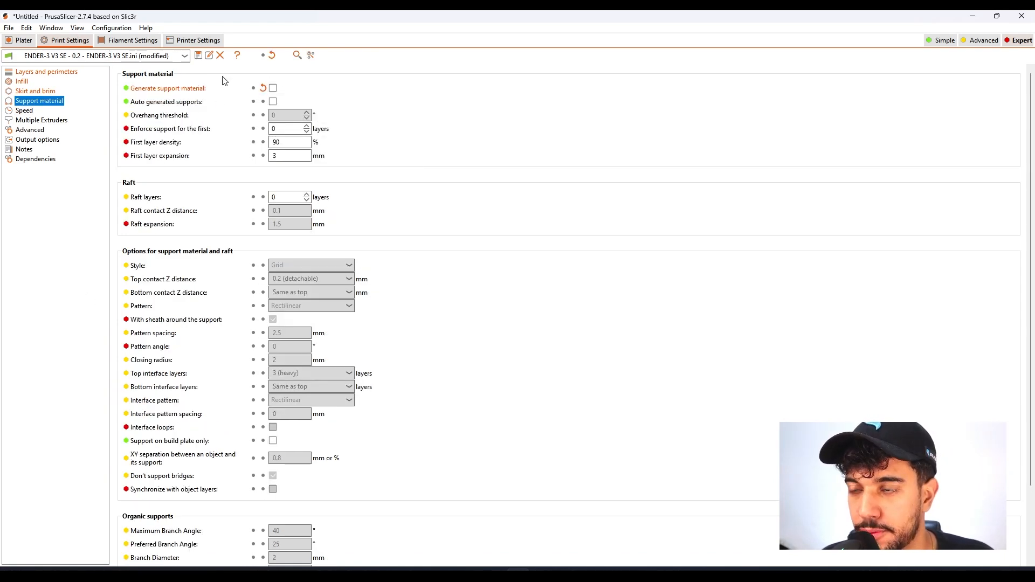
left_click(23, 40)
left_click_drag(610, 415, 557, 388)
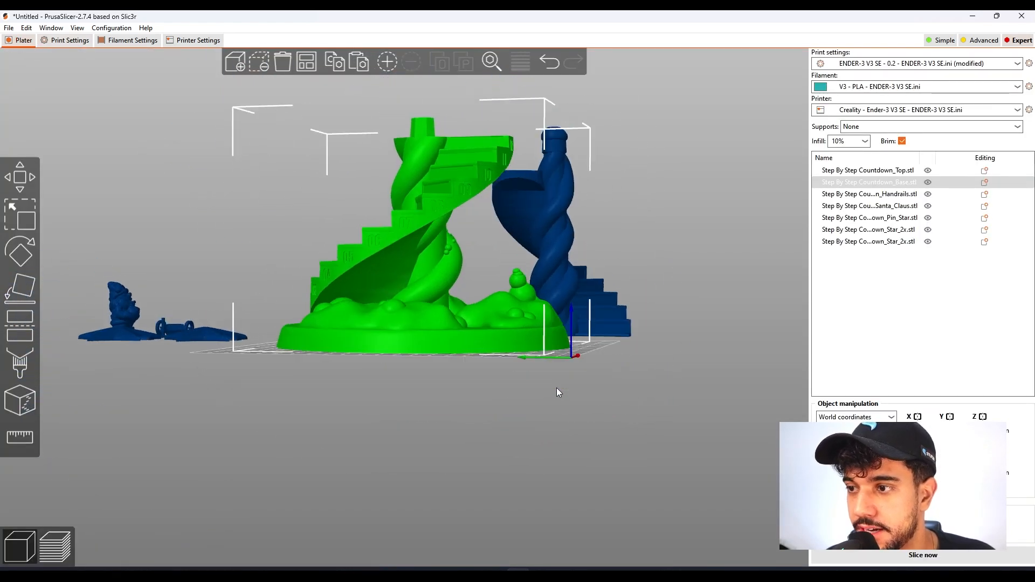
left_click_drag(663, 375, 666, 407)
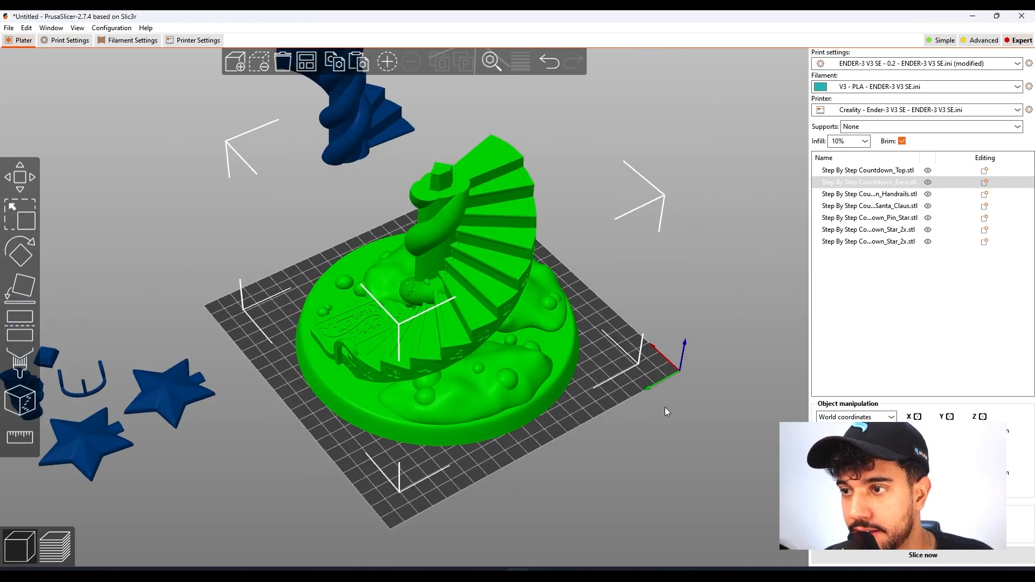
left_click(71, 41)
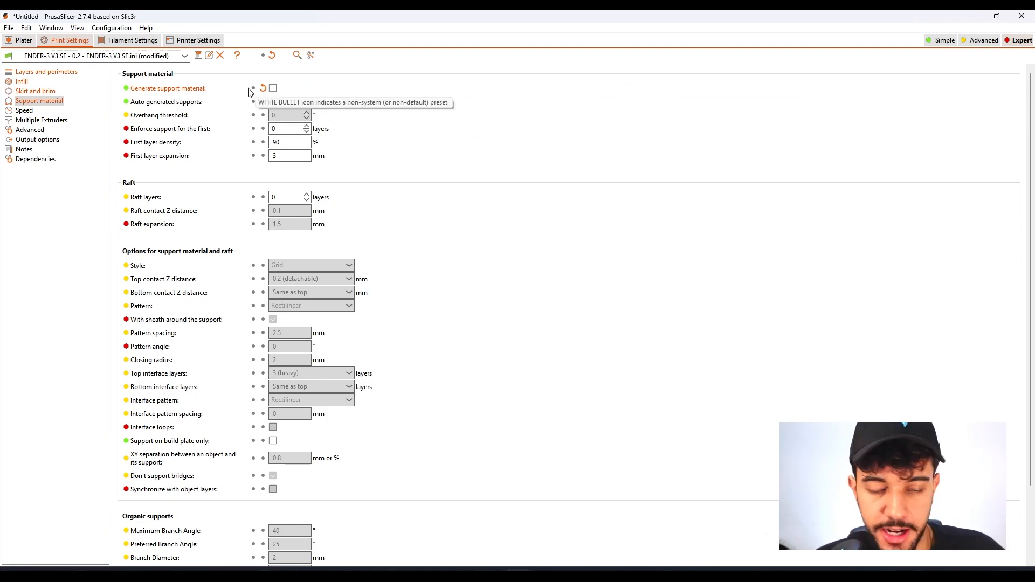
left_click(44, 94)
double_click(310, 196)
type("0")
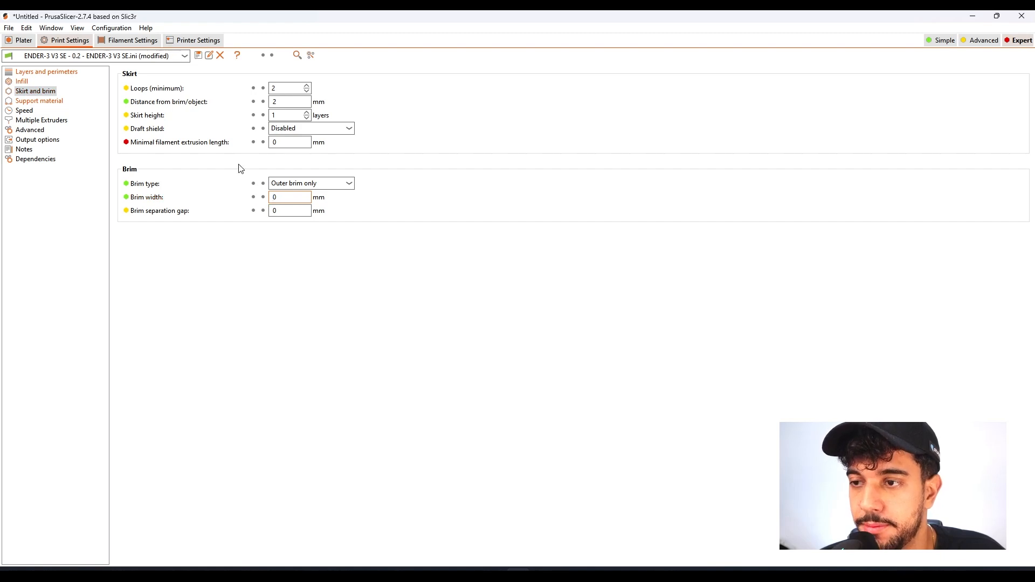
Examine the base's contact with the bed and review the infill, support material and brim settings.
left_click(22, 41)
left_click_drag(437, 449, 457, 256)
left_click_drag(451, 365, 582, 339)
left_click(66, 40)
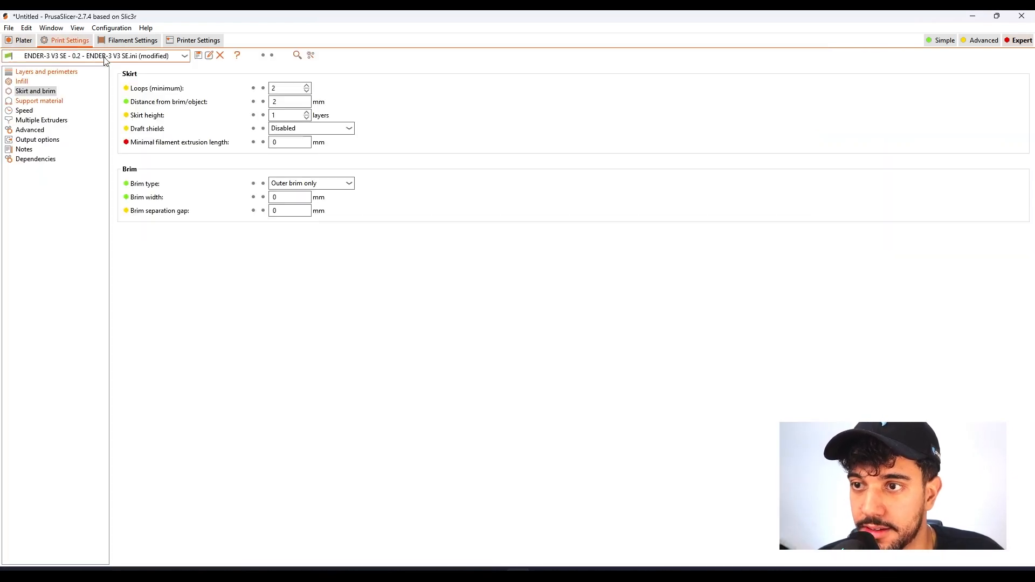
left_click(23, 82)
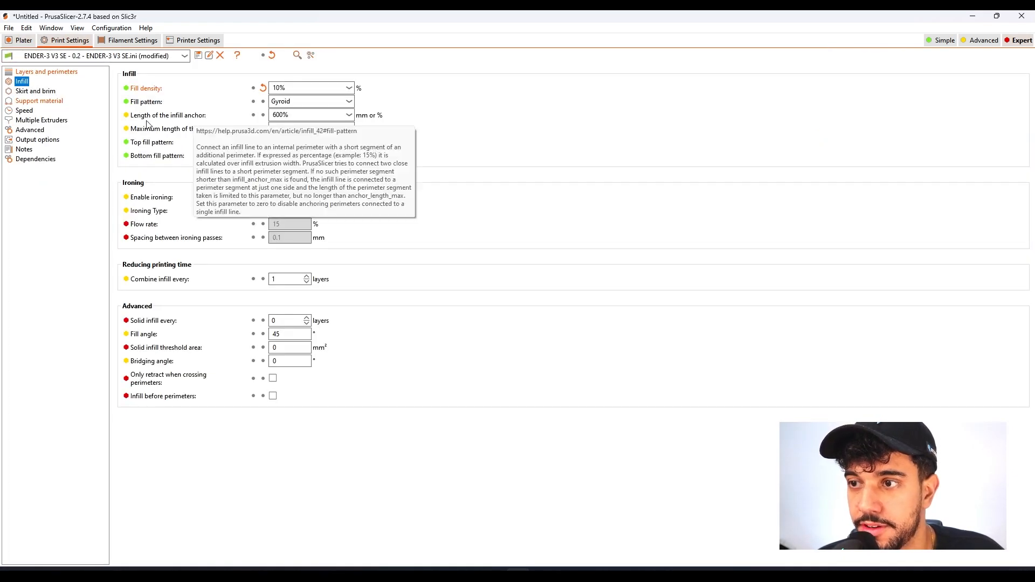
left_click(42, 103)
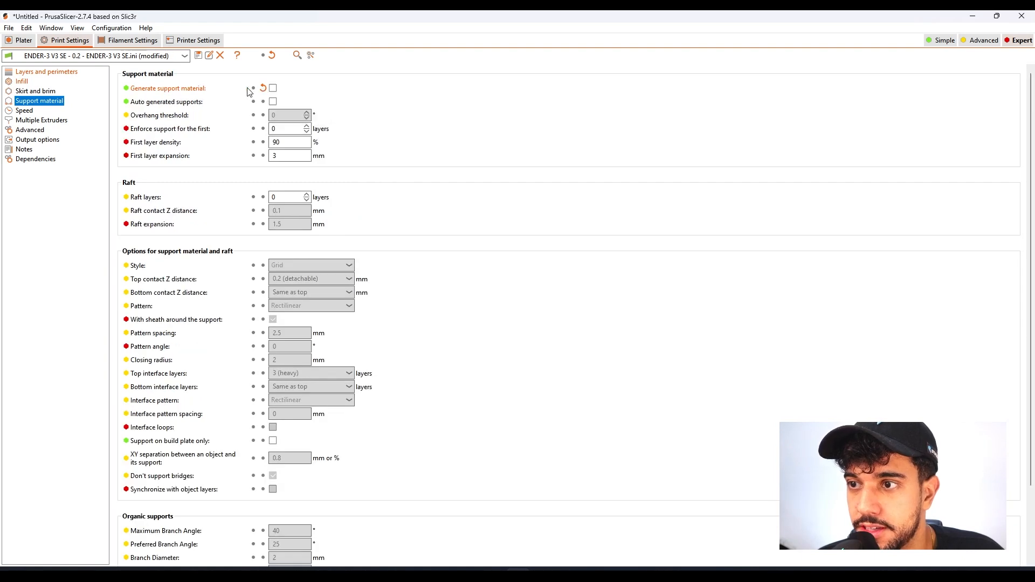
left_click(45, 92)
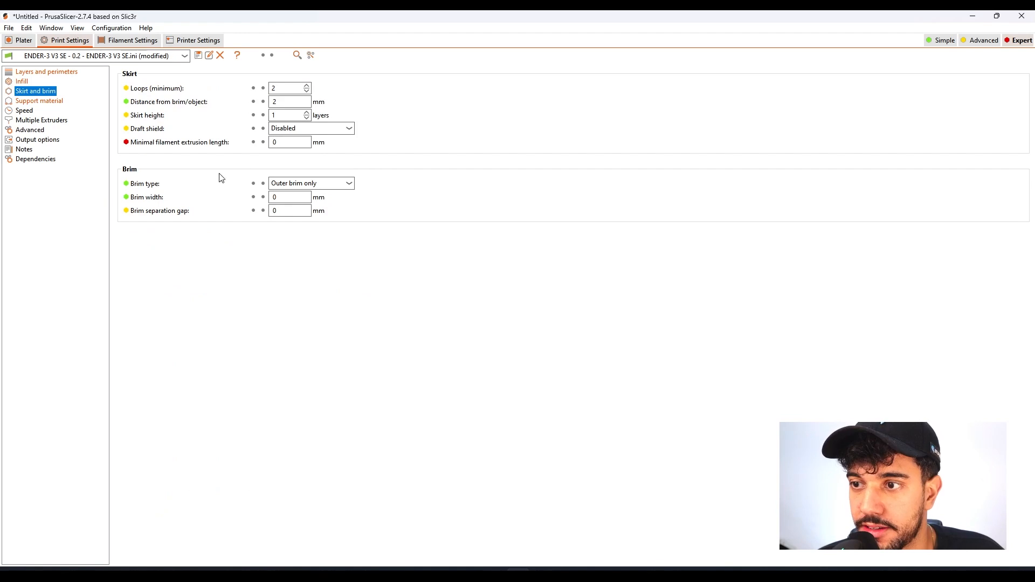
left_click(23, 82)
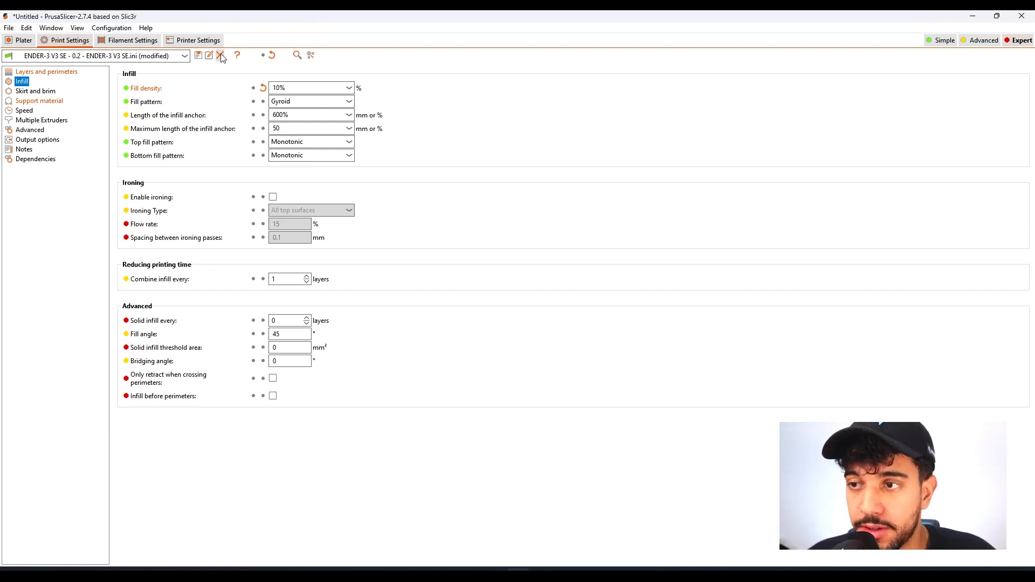
Set both the layer height and the first layer height to 0.20 mm.
left_click(73, 71)
left_click(294, 88)
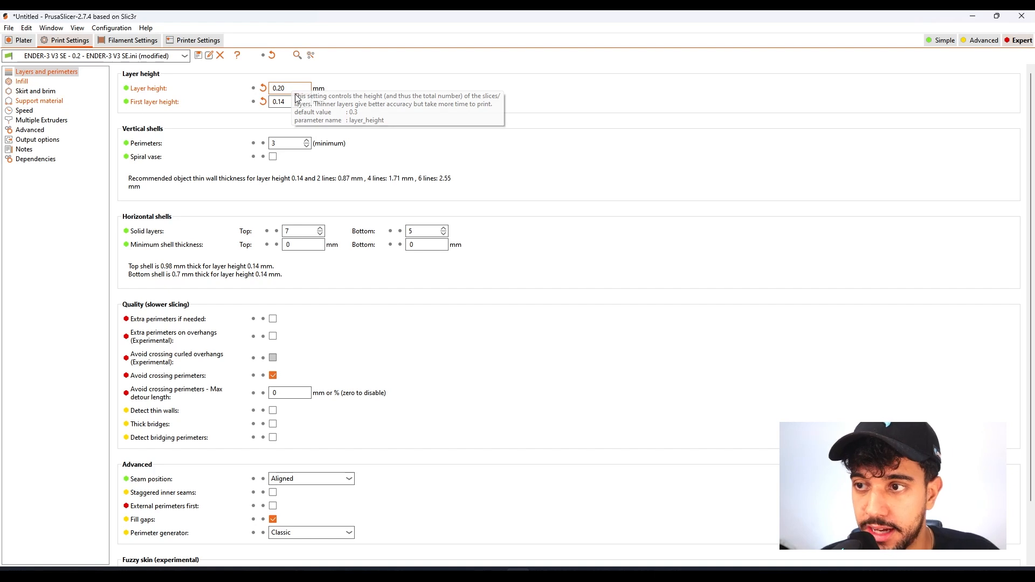
left_click(296, 102)
key("BackSpace")
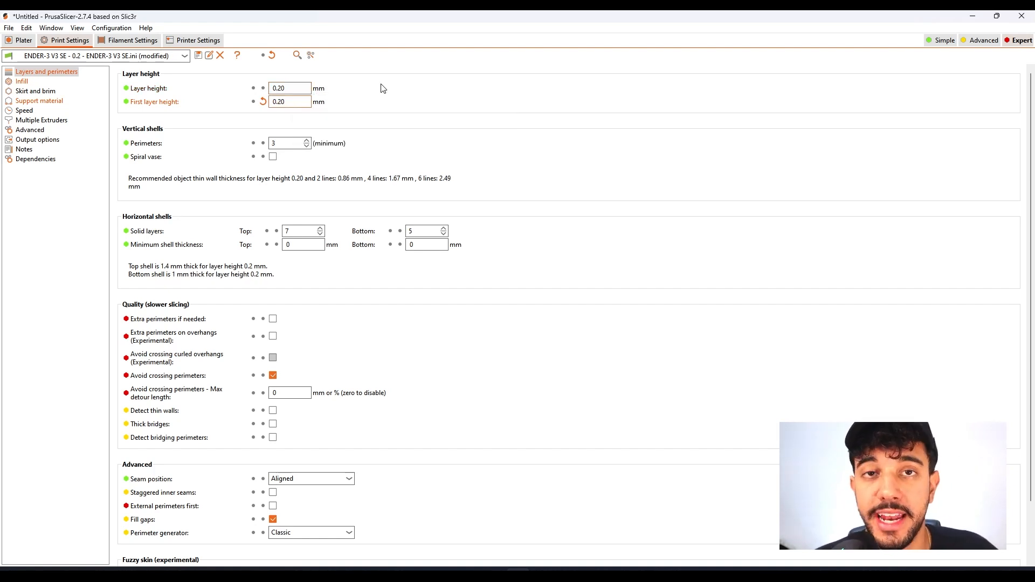
Examine the staircase base's steps, central column and upper joint from several angles, together with the separate top part.
left_click(23, 42)
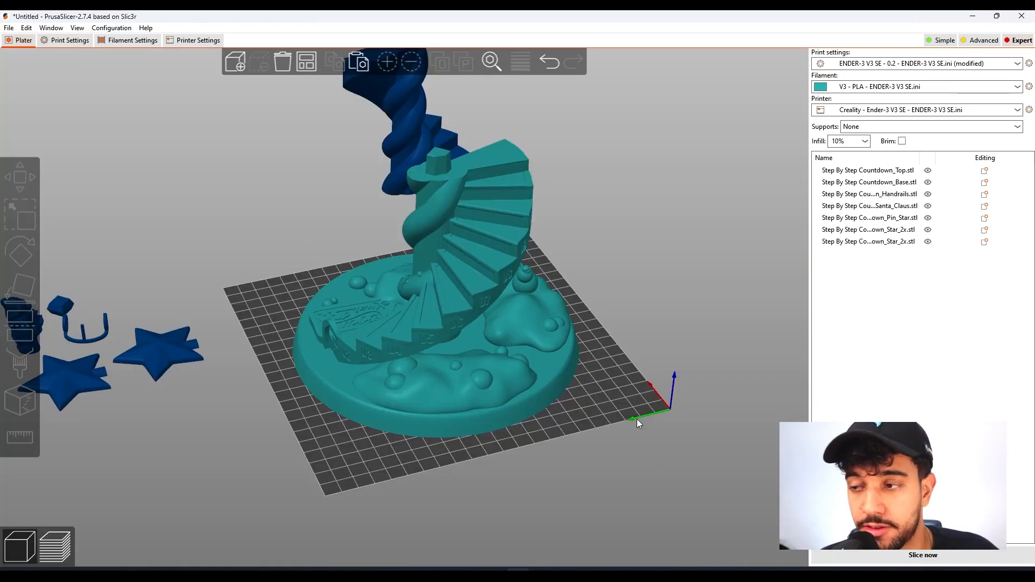
left_click_drag(626, 415, 650, 410)
scroll(649, 410, "up", 4)
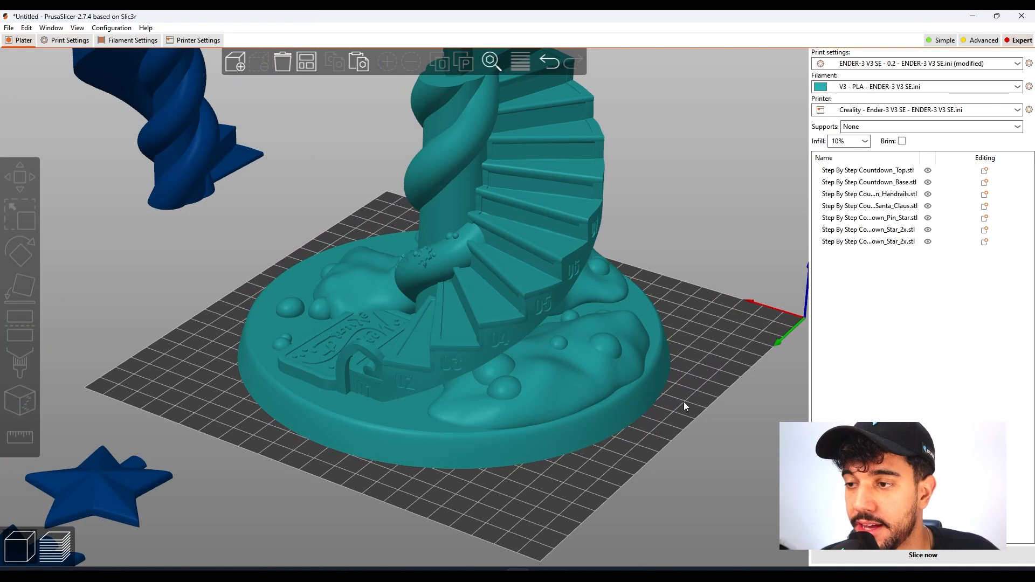
right_click_drag(684, 400, 632, 443)
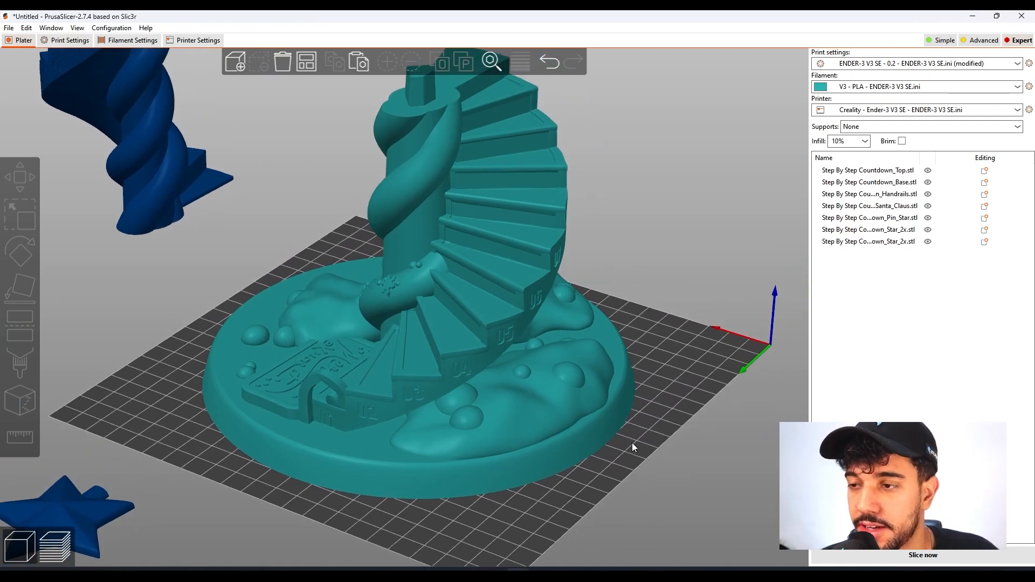
scroll(611, 439, "up", 3)
scroll(643, 431, "down", 3)
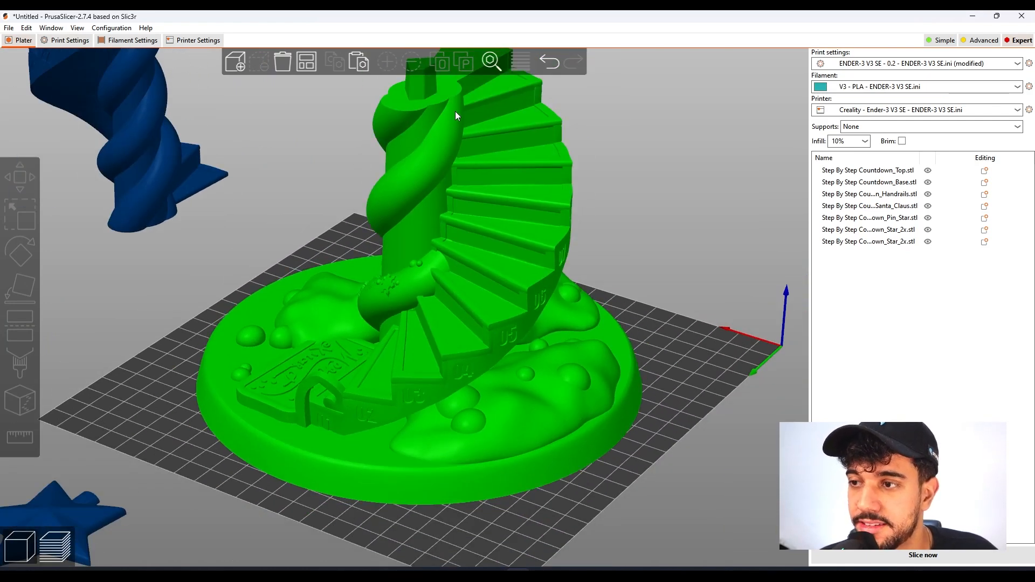
scroll(456, 111, "down", 2)
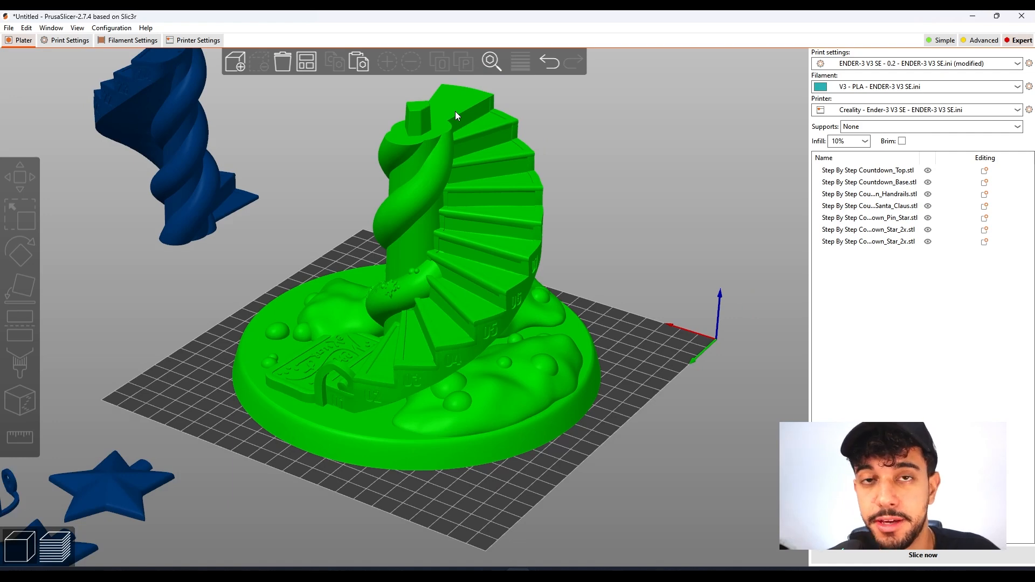
left_click_drag(571, 302, 552, 326)
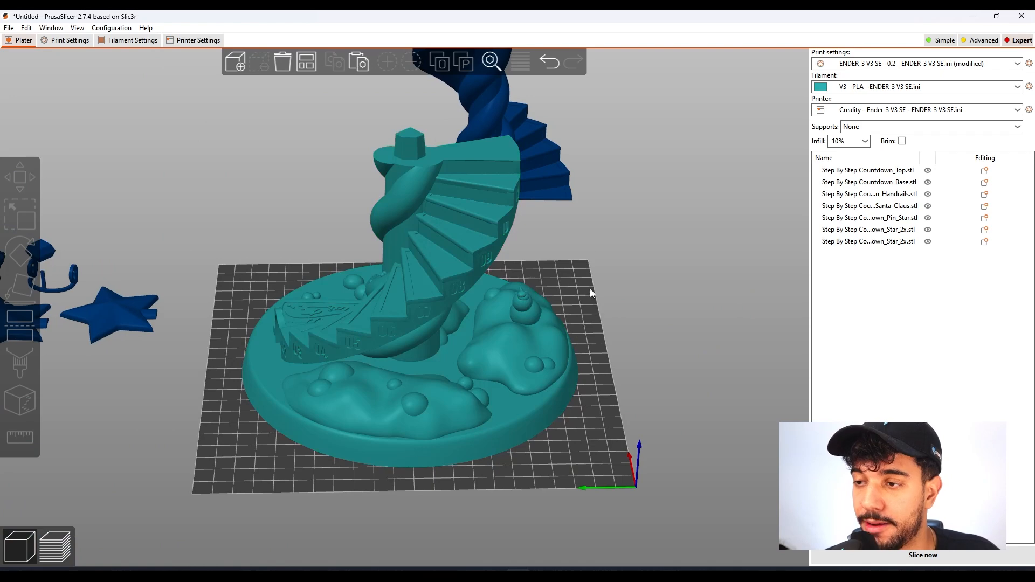
left_click(553, 177)
left_click_drag(549, 151, 630, 254)
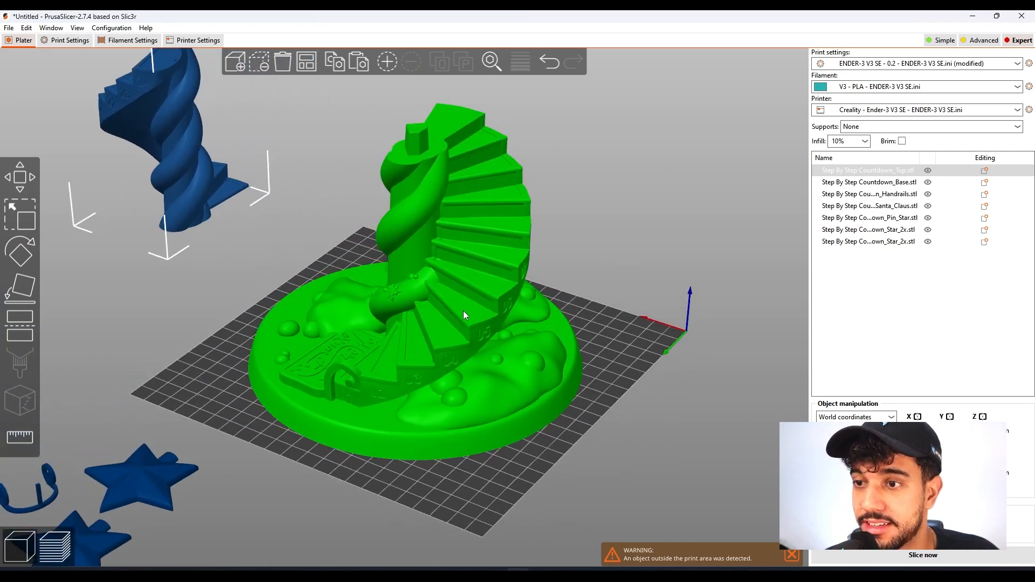
Slice the staircase base and check its layers in the preview.
left_click(519, 353)
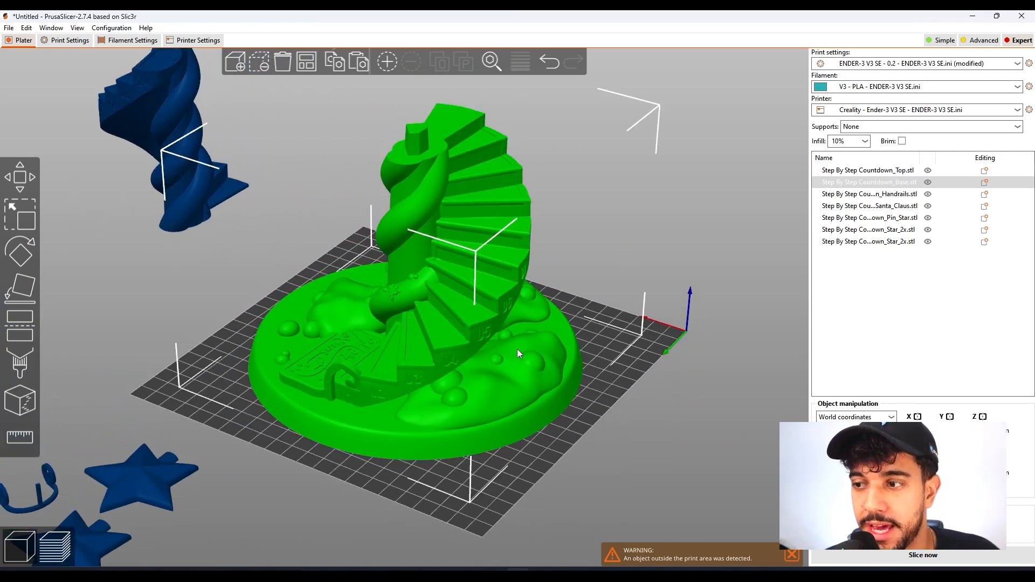
left_click(791, 559)
left_click_drag(643, 424, 649, 411)
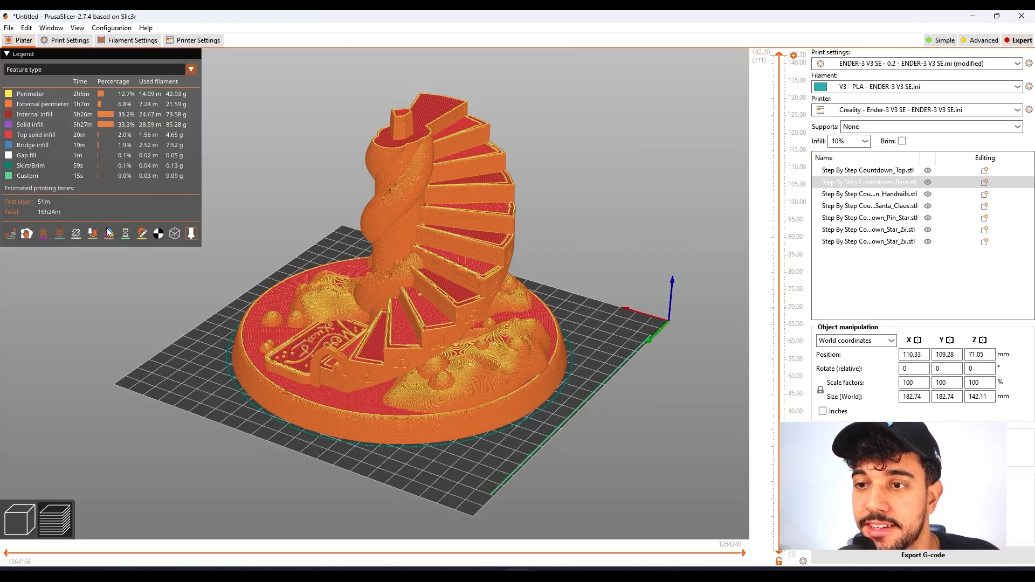
left_click_drag(384, 361, 357, 469)
left_click_drag(777, 134, 741, 62)
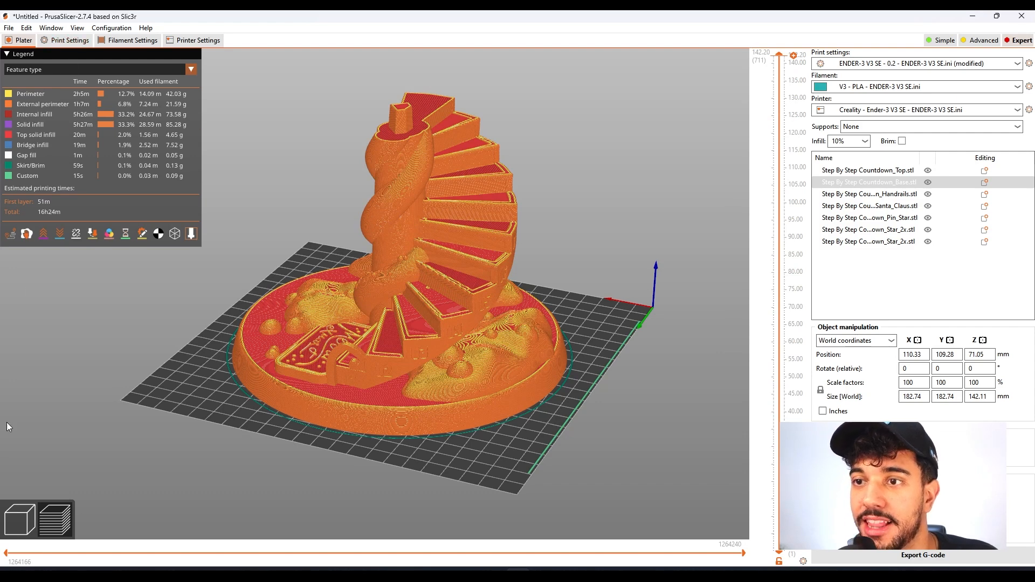
Return to the model view, place the staircase top on the bed in place of the base and examine its underside.
left_click(28, 504)
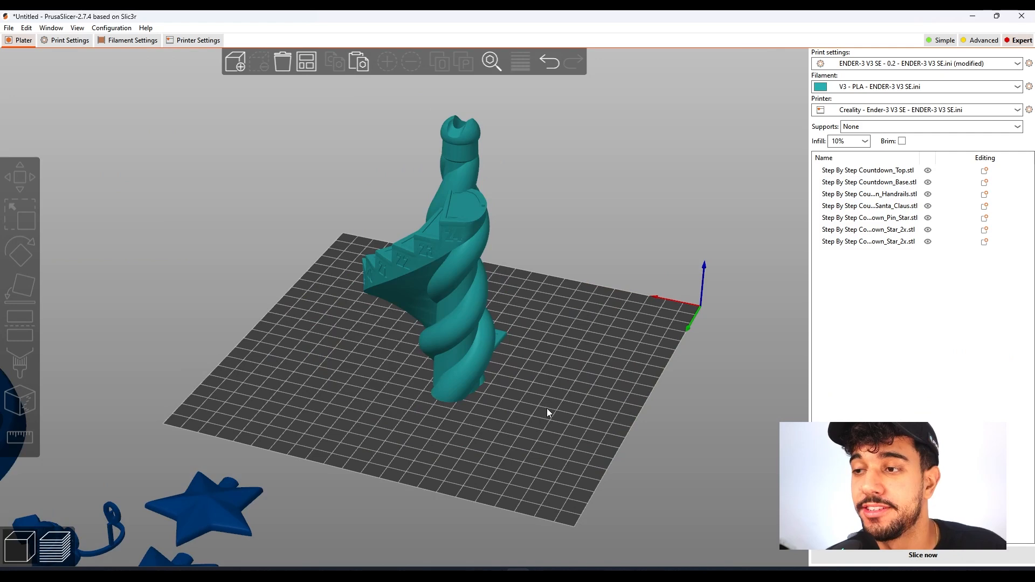
left_click_drag(515, 382, 495, 344)
scroll(473, 346, "up", 3)
left_click_drag(633, 296, 636, 269)
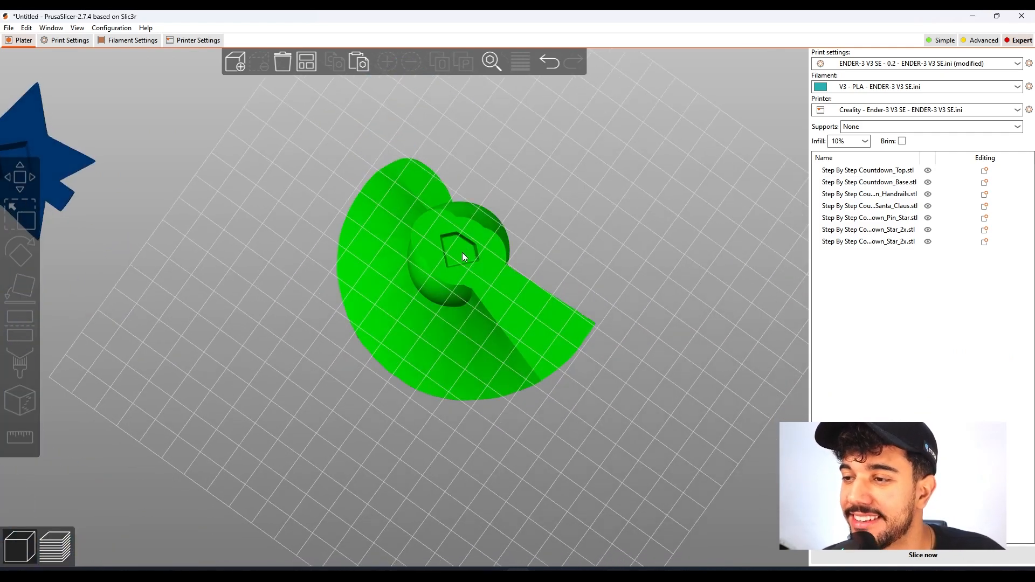
left_click_drag(558, 198, 508, 227)
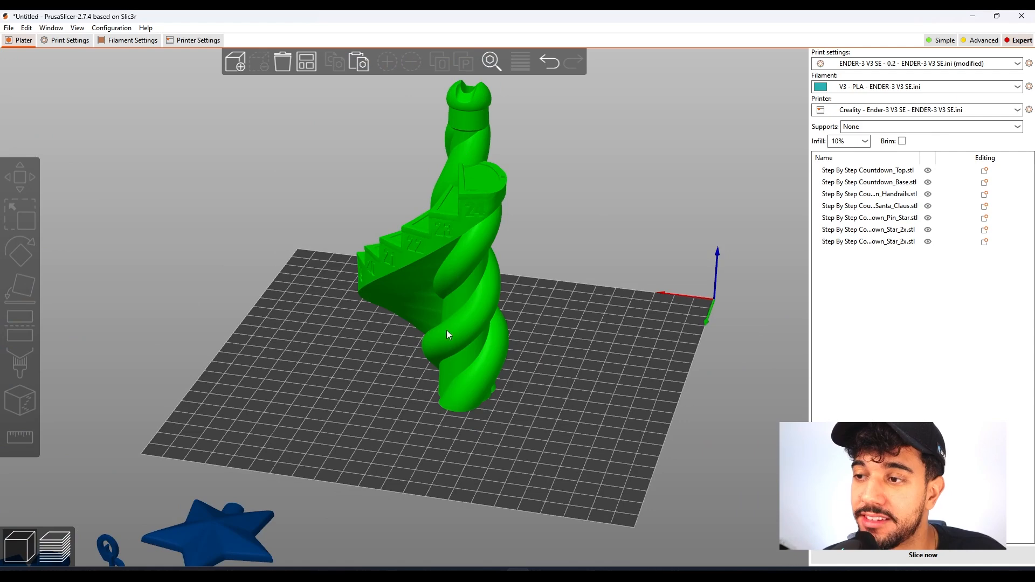
left_click_drag(589, 402, 555, 405)
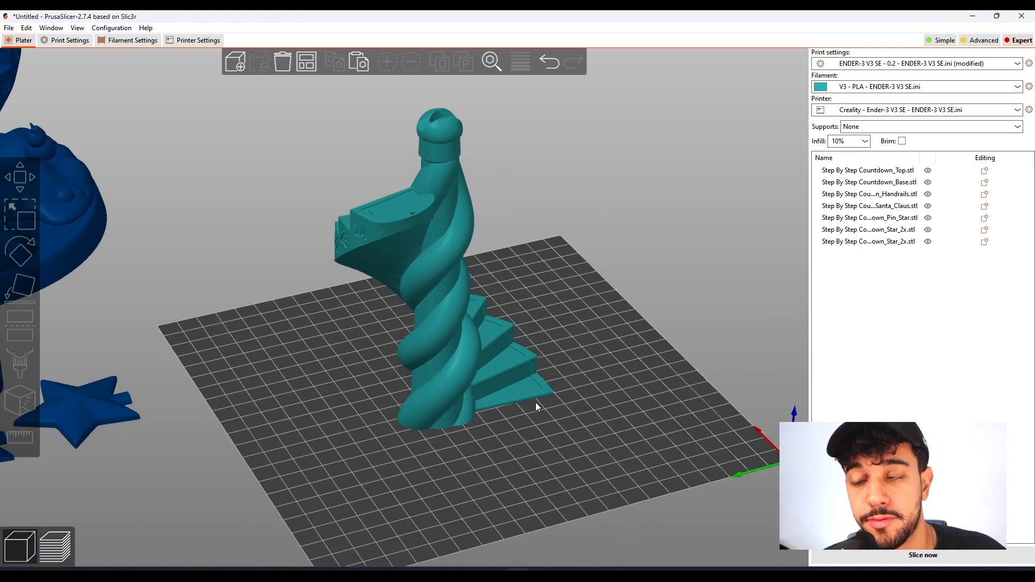
left_click(461, 398)
left_click_drag(530, 430, 628, 353)
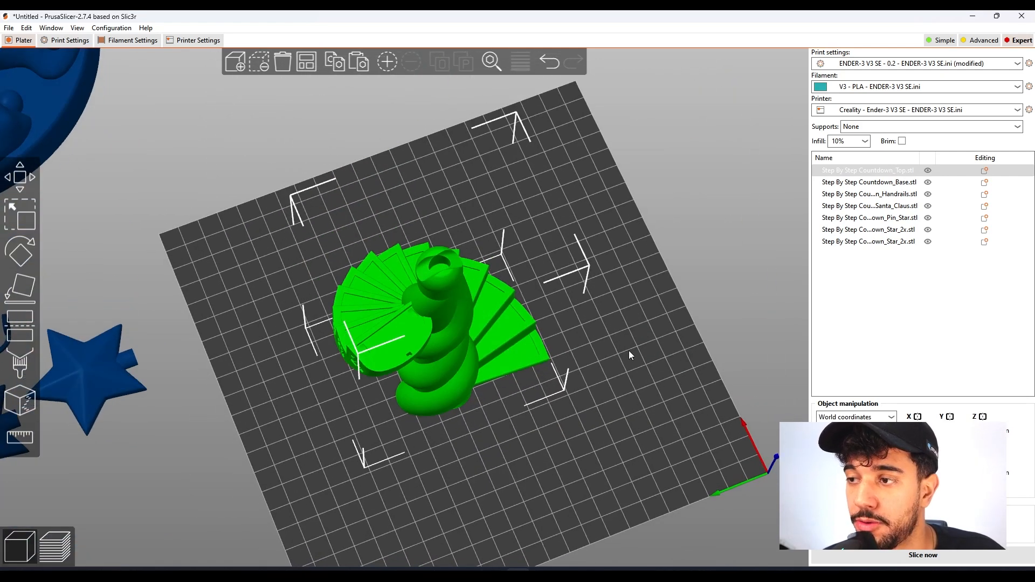
Add a brim for the staircase top by setting the brim width to 5 mm.
left_click(64, 41)
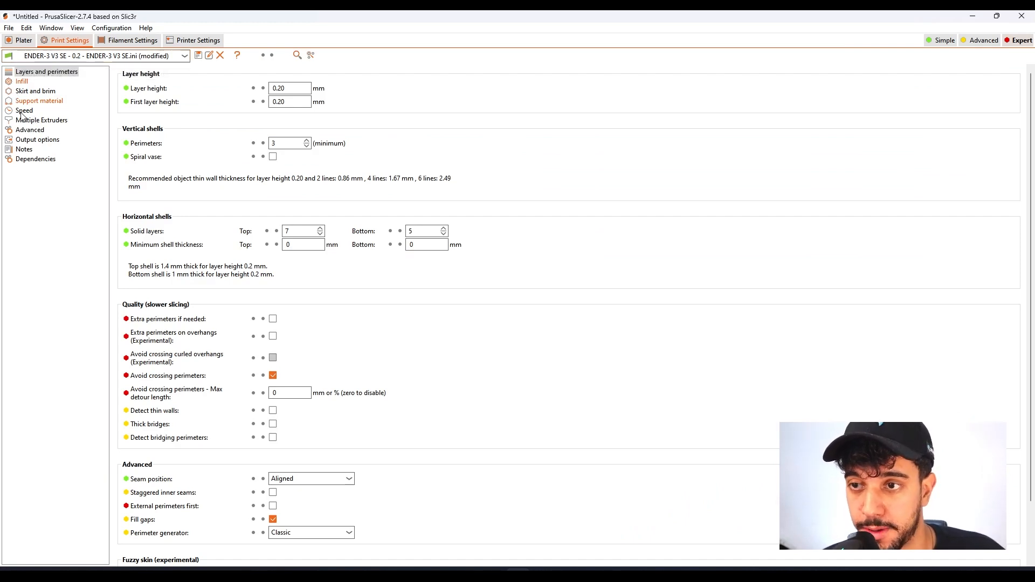
left_click(33, 91)
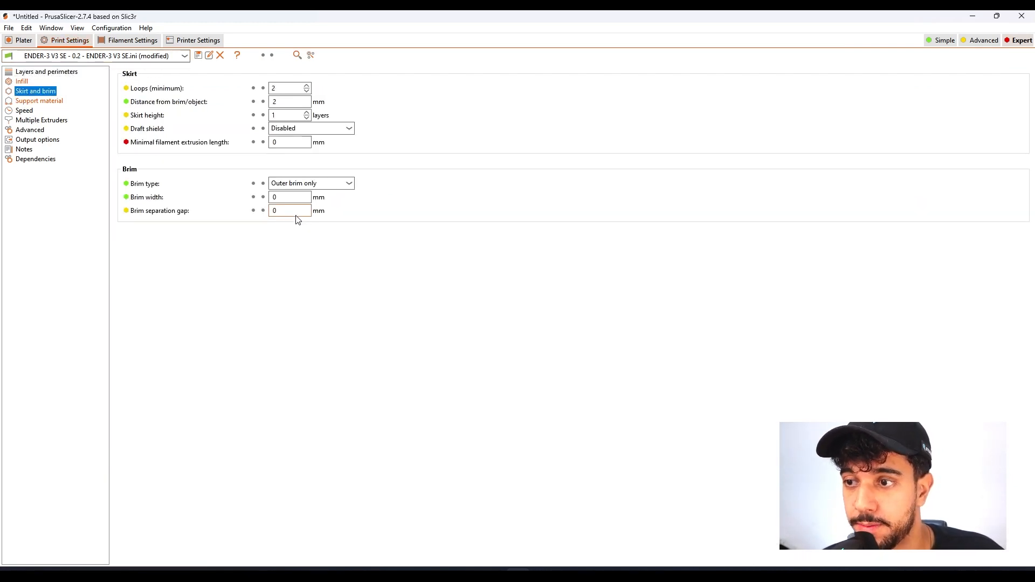
left_click(290, 197)
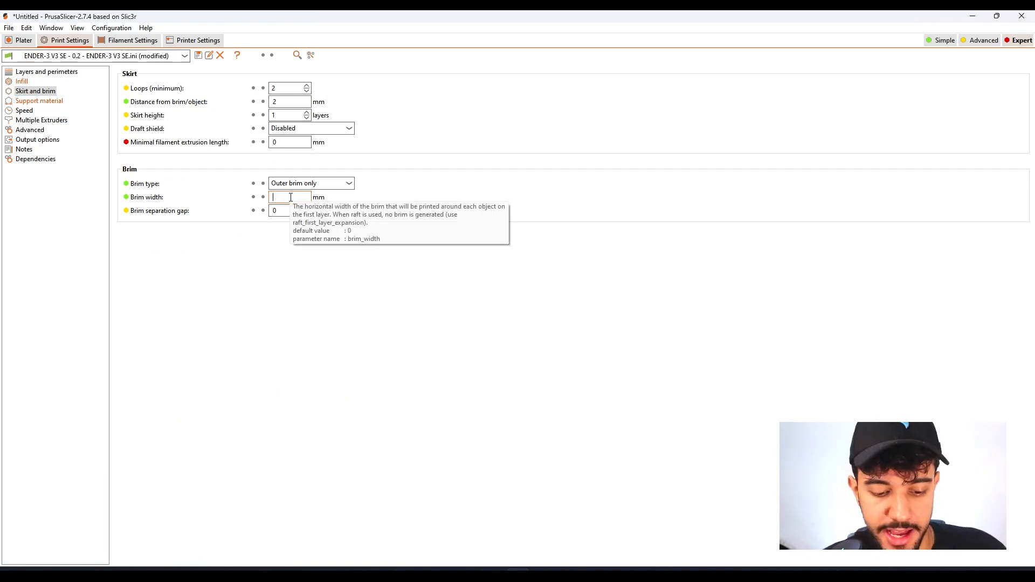
Slice the staircase top and inspect its brim, underside and layers in the preview.
left_click(24, 41)
left_click_drag(491, 451, 485, 337)
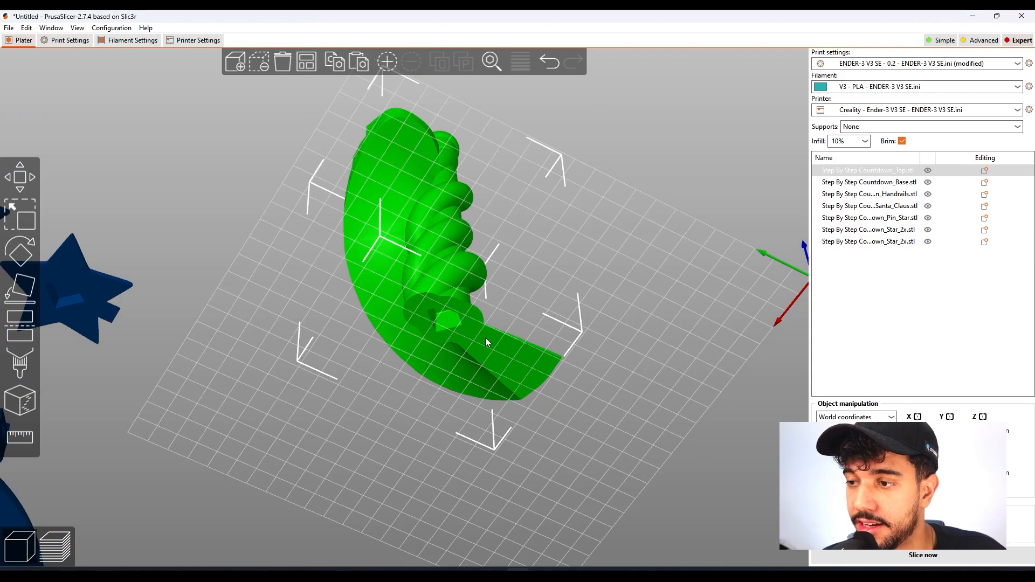
left_click(652, 350)
left_click_drag(670, 318, 568, 388)
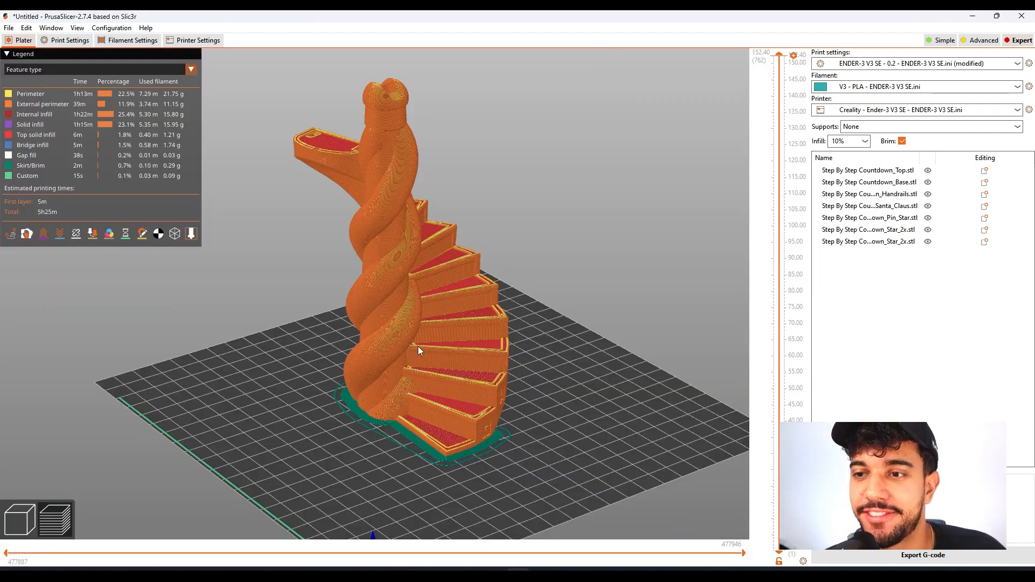
left_click_drag(571, 469, 513, 384)
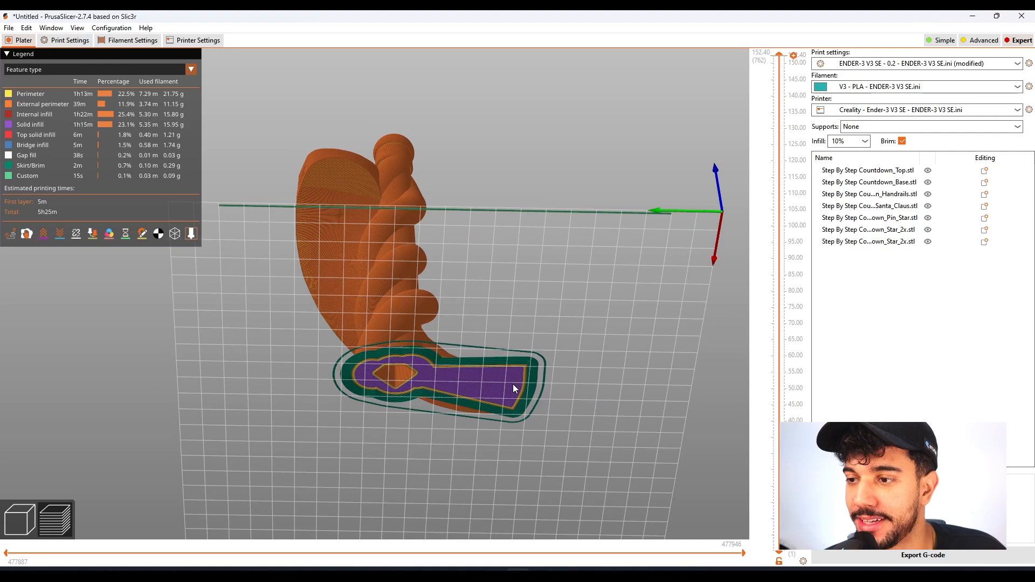
left_click_drag(487, 362, 510, 384)
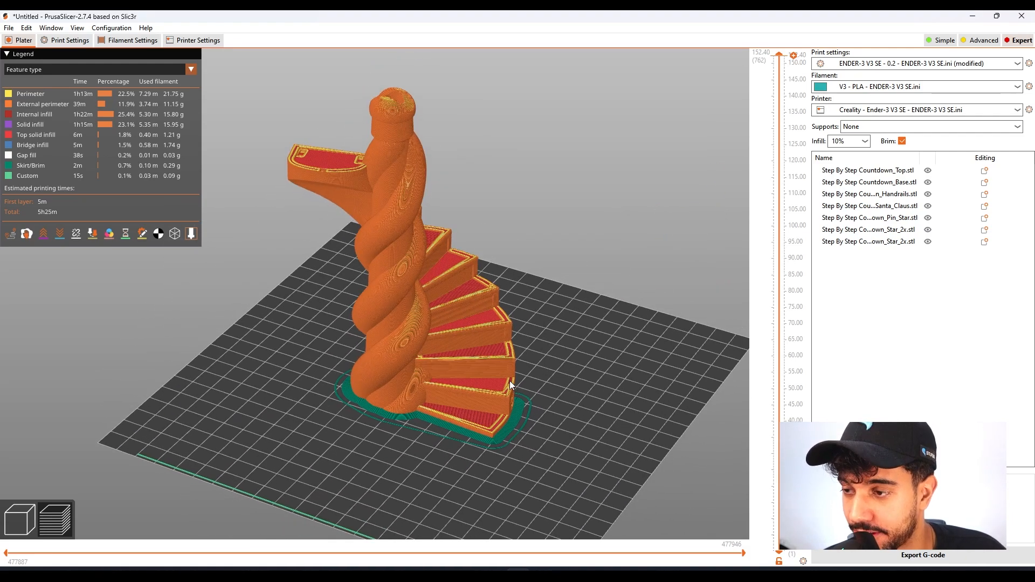
left_click_drag(771, 158, 758, 50)
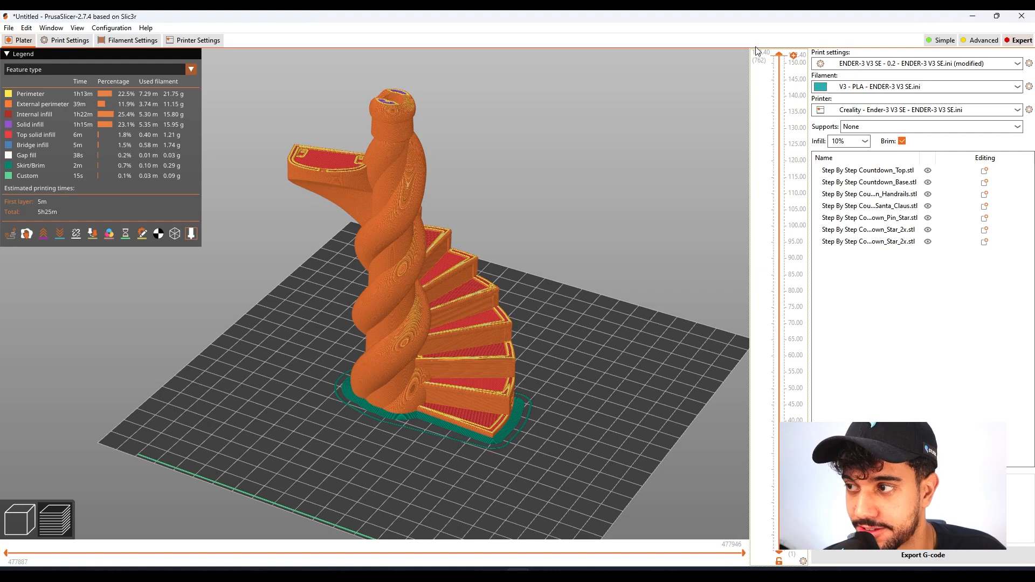
Inspect the sliced staircase top from the side and from above, including the overhanging upper step and the brim around its foot.
left_click_drag(597, 395, 305, 185)
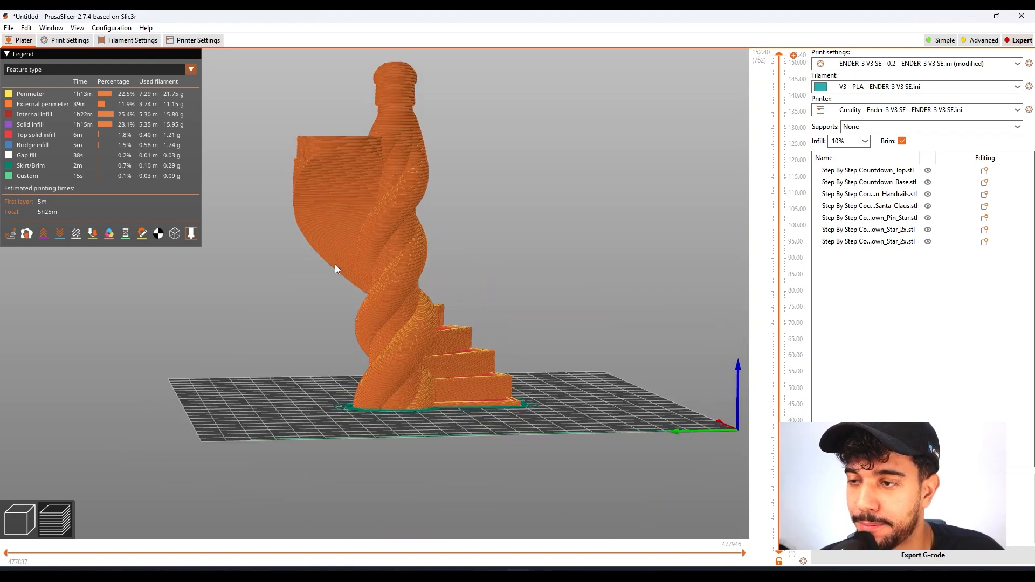
left_click_drag(466, 384, 452, 442)
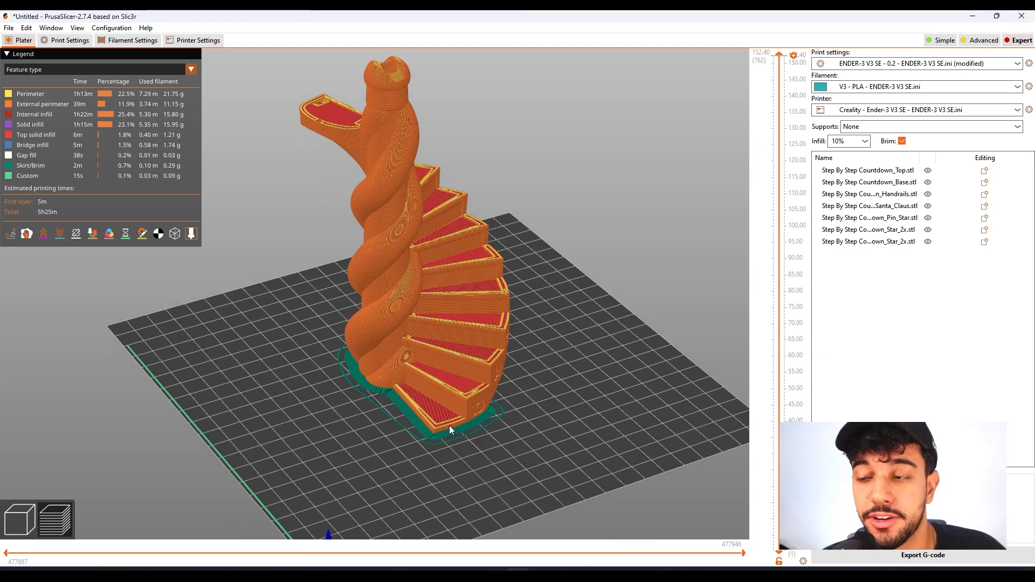
scroll(446, 445, "down", 2)
right_click_drag(450, 444, 462, 422)
scroll(462, 427, "up", 3)
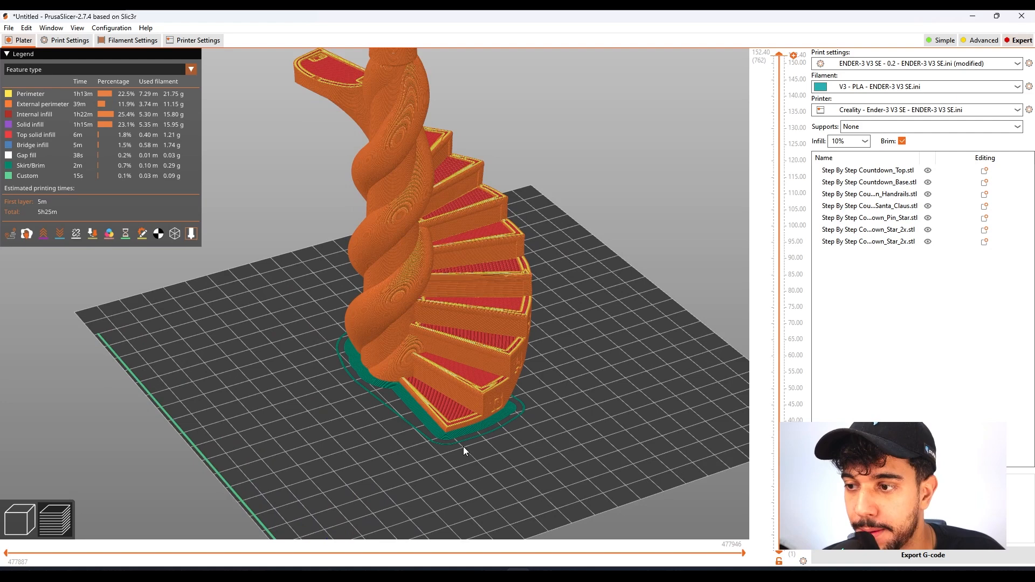
scroll(452, 435, "down", 3)
right_click_drag(472, 423, 457, 518)
Colour the sliced preview by speed (mm/s) and inspect the print speeds across the staircase top.
left_click(132, 68)
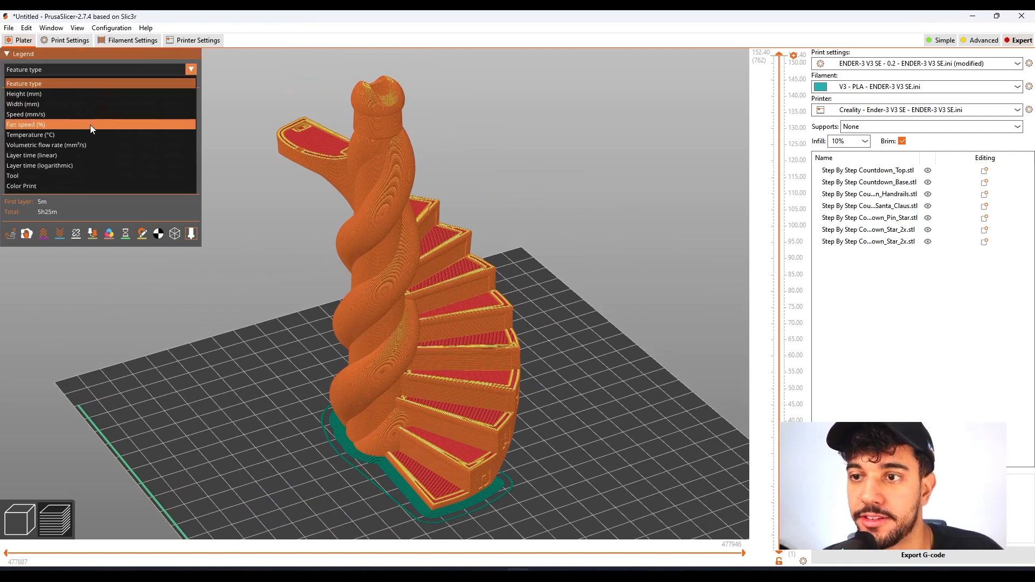
left_click(87, 114)
left_click_drag(500, 367, 472, 328)
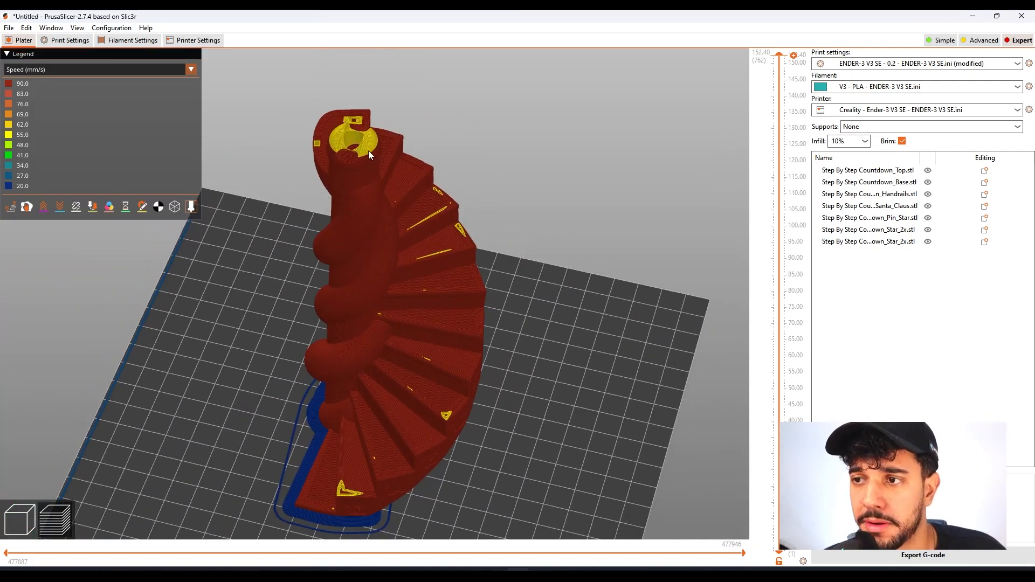
left_click_drag(548, 322, 555, 323)
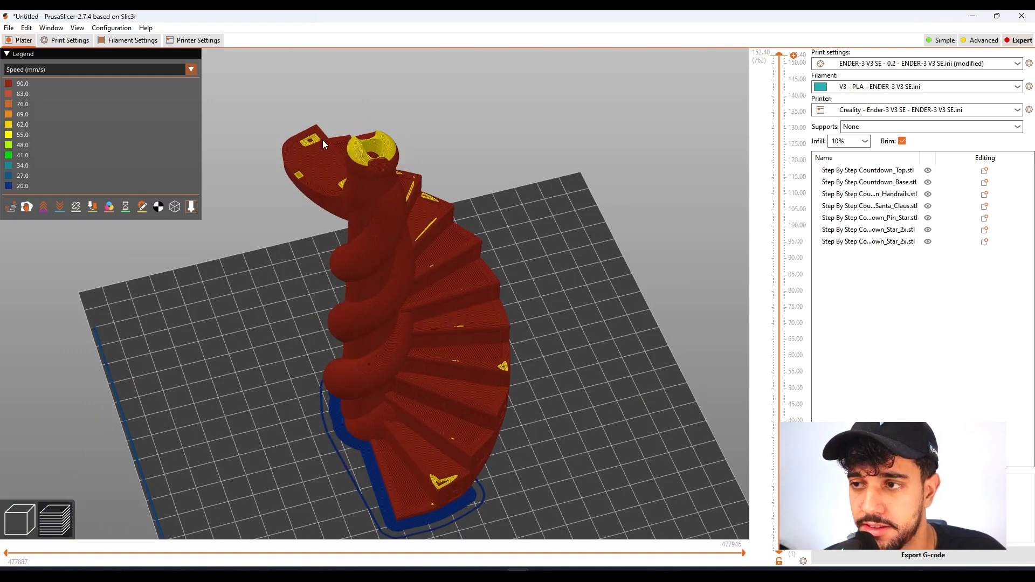
Switch the preview colouring back to feature type and return to the model view showing all the parts.
left_click(167, 68)
left_click(161, 83)
scroll(564, 402, "down", 3)
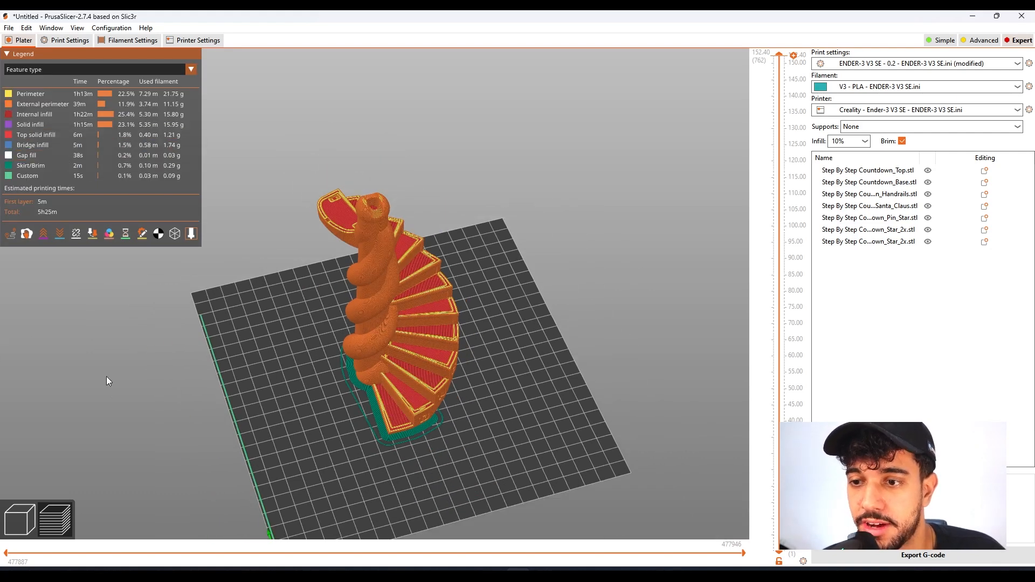
left_click(32, 519)
left_click_drag(571, 403, 627, 439)
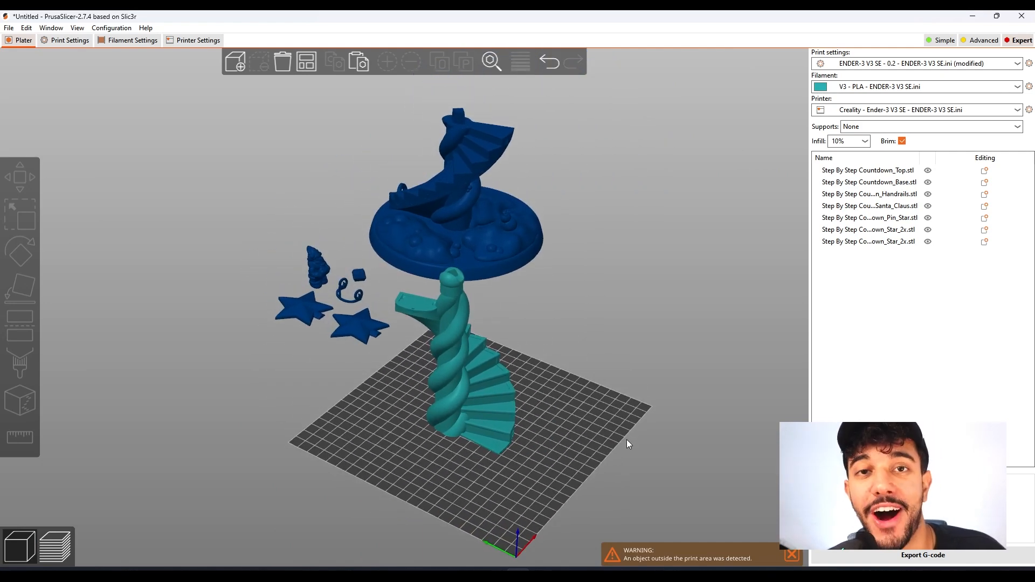